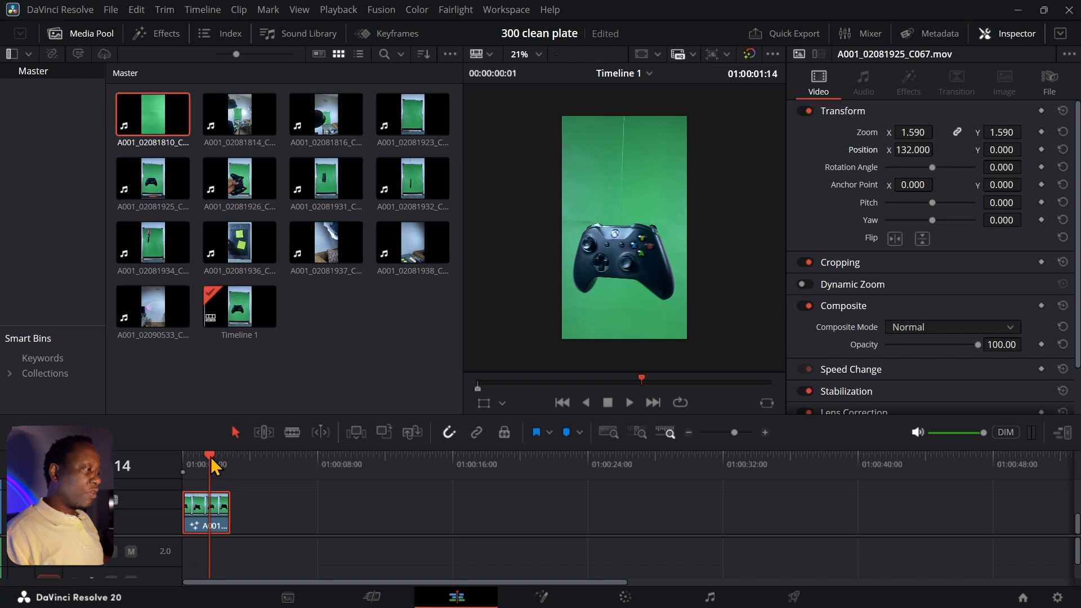
- Preview the footage, then reset the workspace to the default UI layout
left_click_drag(212, 458, 201, 458)
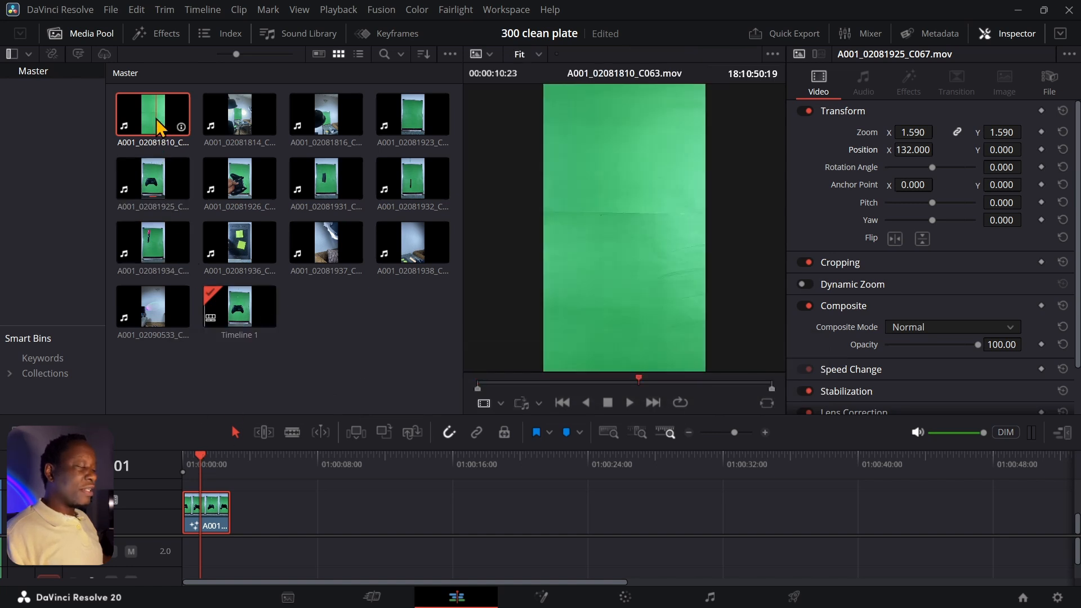
left_click(511, 11)
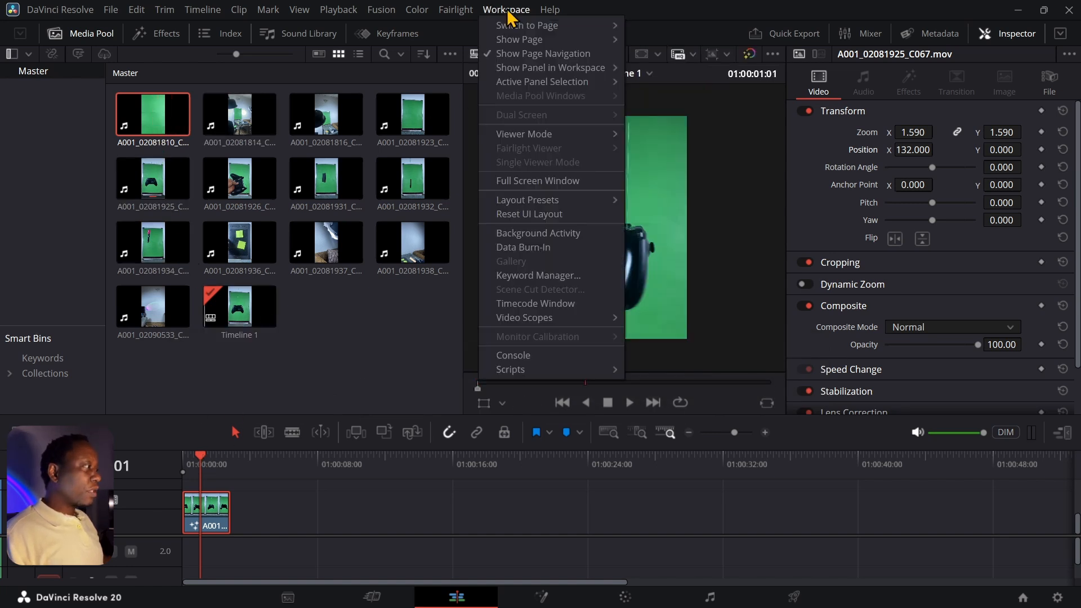
left_click(518, 220)
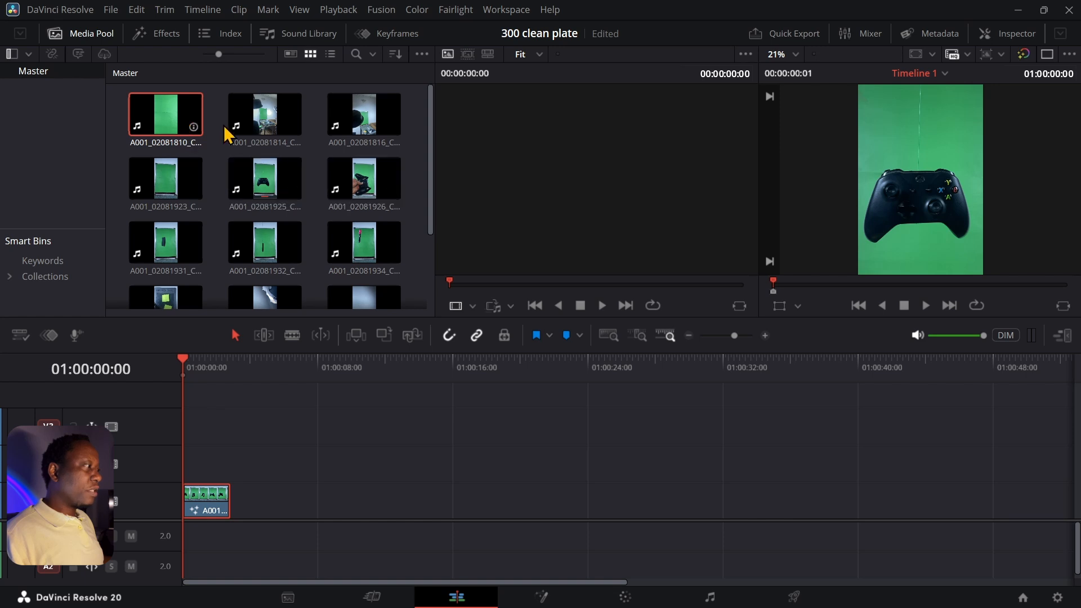
- Load A001_02081810_C063.mov as the source, cue it one second in, and open Fusion
left_click_drag(184, 114, 596, 182)
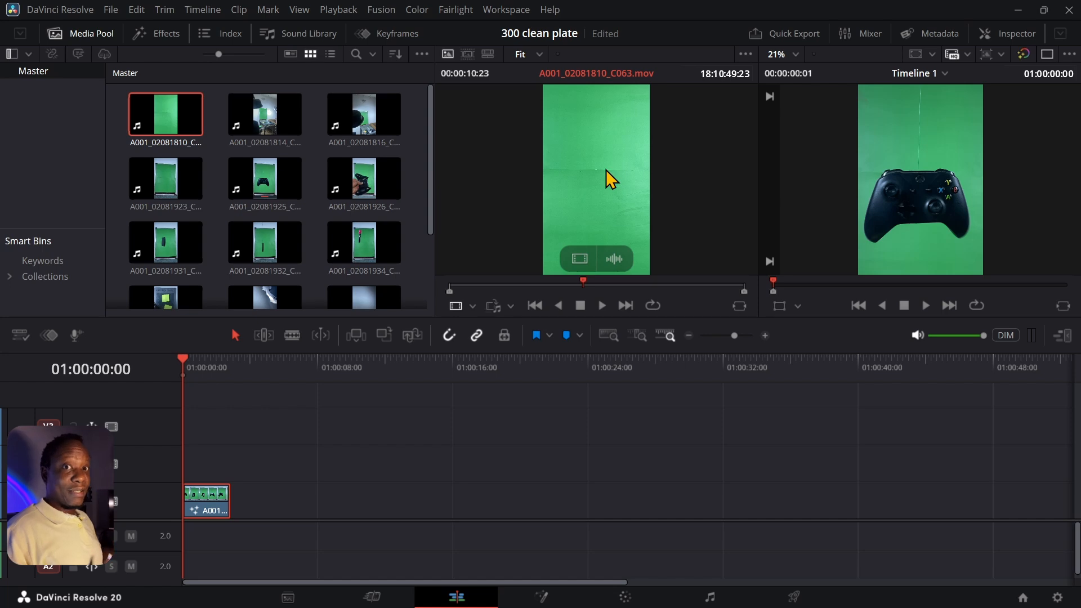
left_click(200, 367)
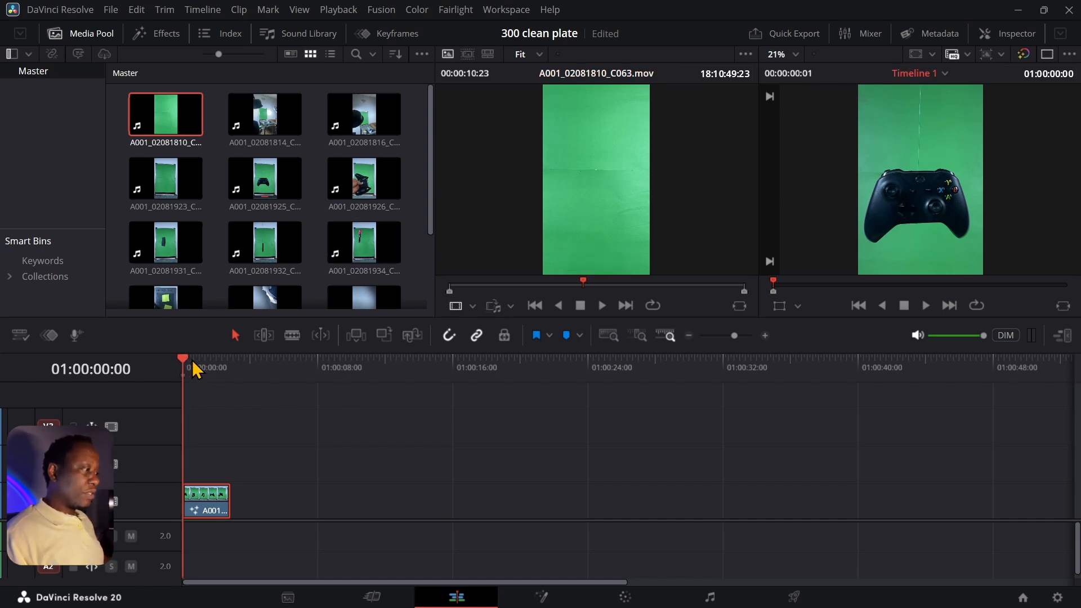
left_click(550, 600)
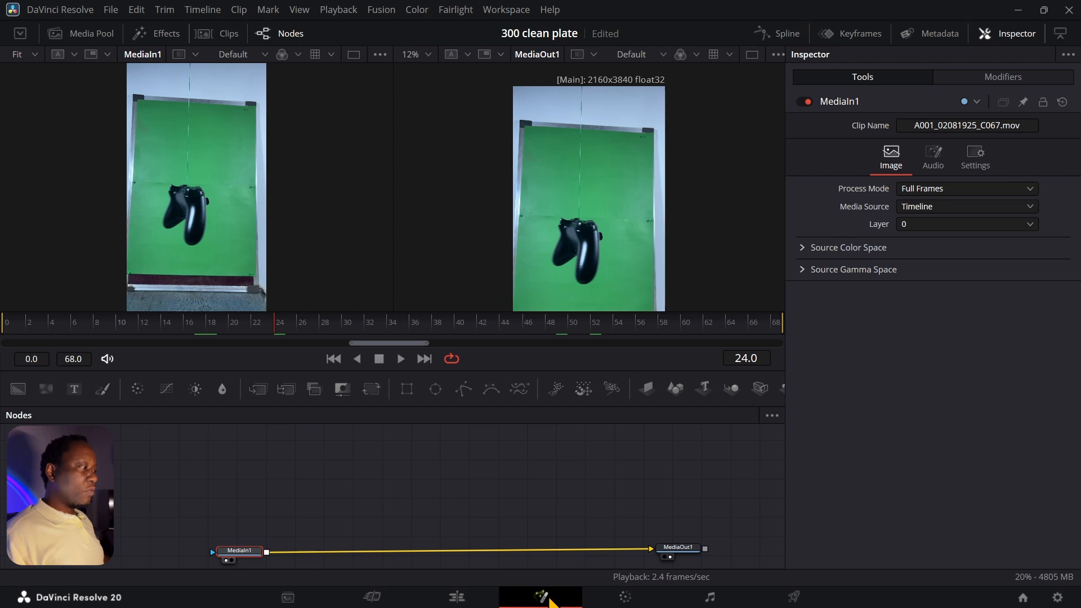
- Shift the MediaIn1 node to the left edge of the Nodes panel and clear the selection
scroll(465, 511, "down", 1)
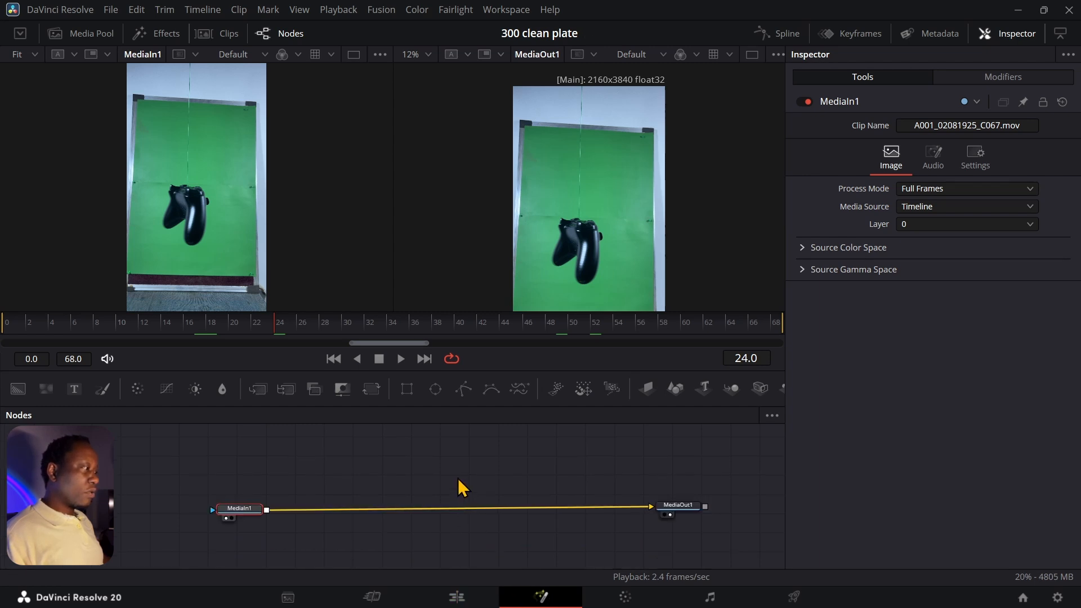
scroll(458, 479, "up", 2)
scroll(458, 479, "down", 3)
scroll(458, 478, "up", 2)
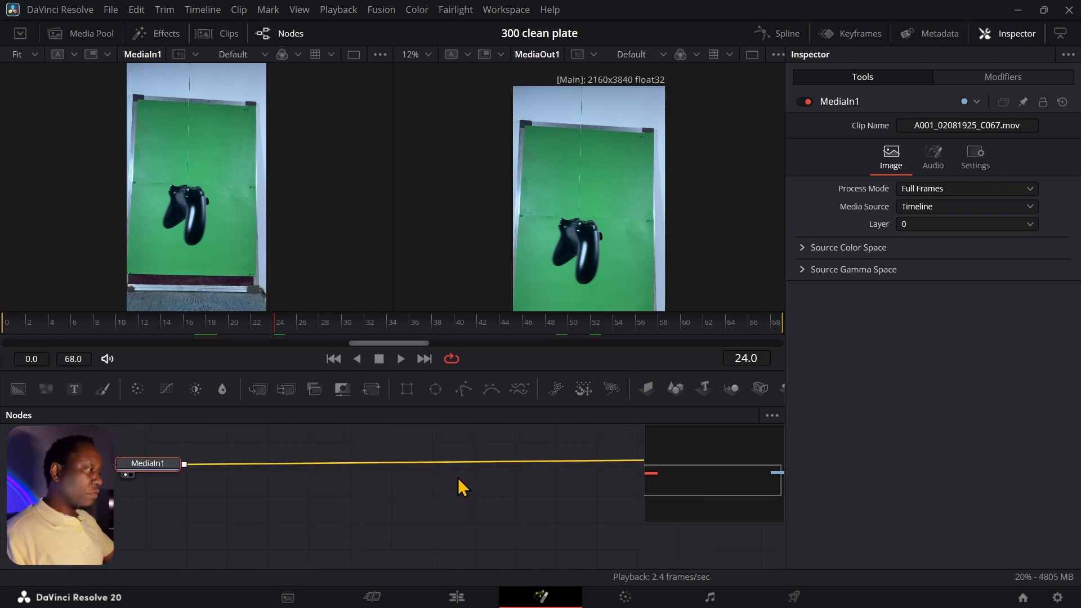
left_click_drag(395, 510, 403, 522)
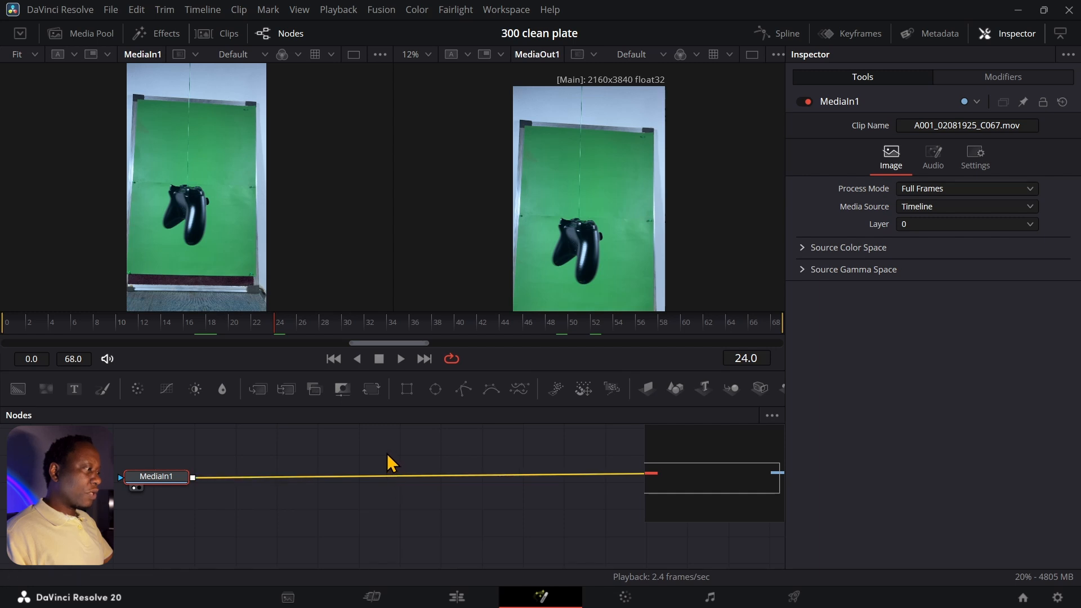
left_click(388, 454)
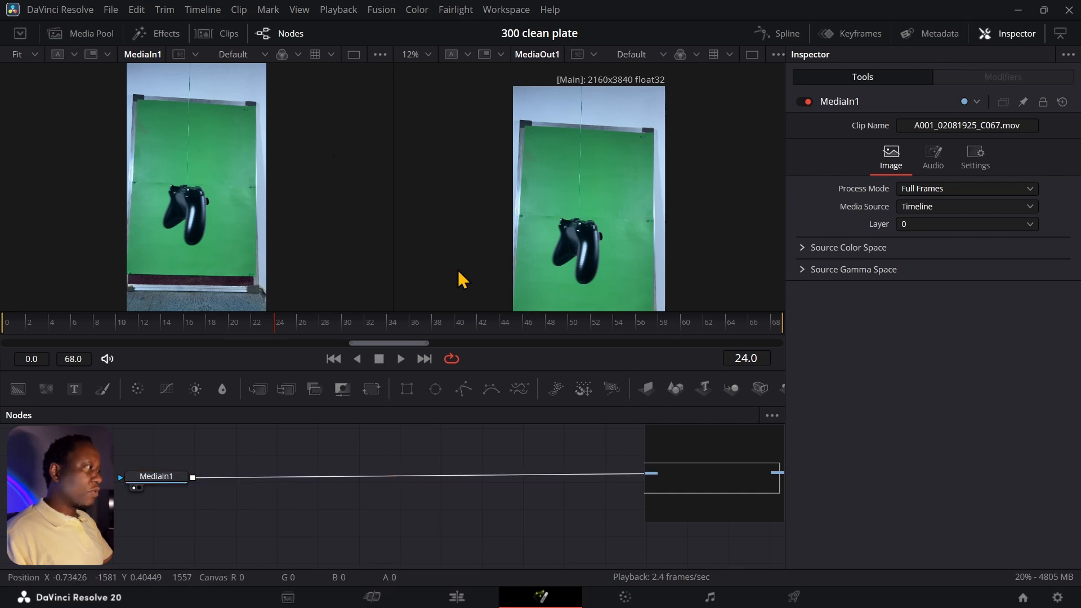
left_click_drag(166, 482, 149, 481)
left_click(169, 490)
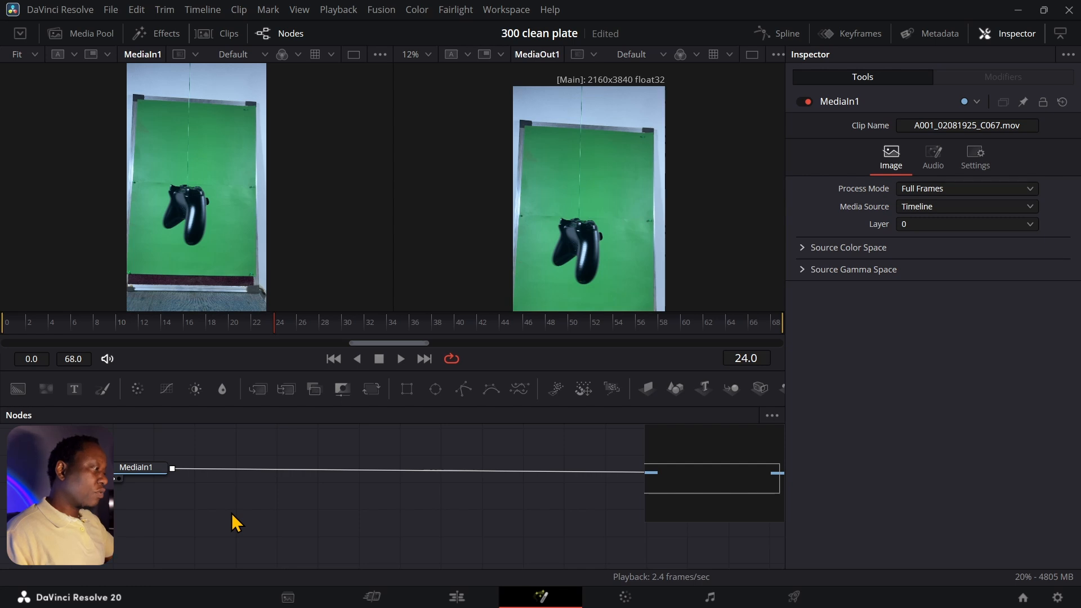
- Add a Color Space Transform node via 'cst' and wire it into MediaOut1
key("shift+space")
type("delta")
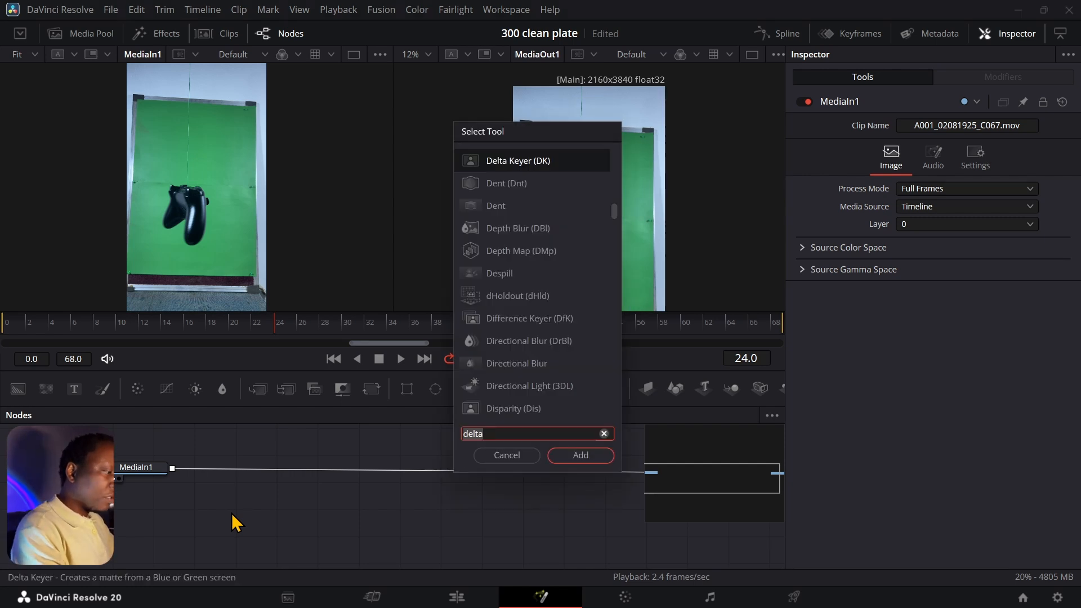
key("BackSpace")
key("BackSpace")
key("BackSpace")
key("BackSpace")
key("BackSpace")
type("cst")
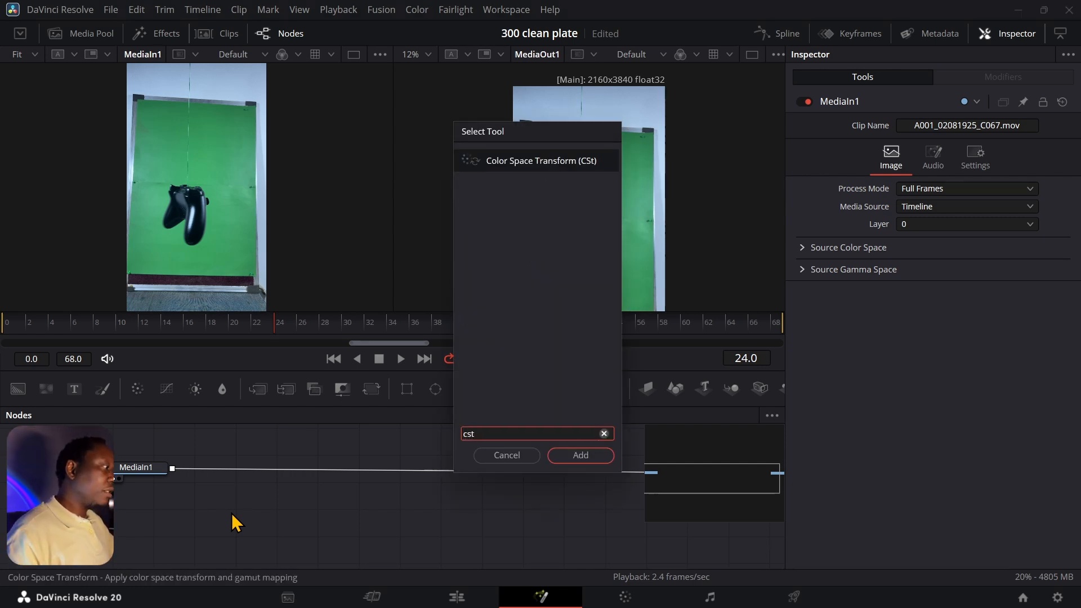
left_click(583, 456)
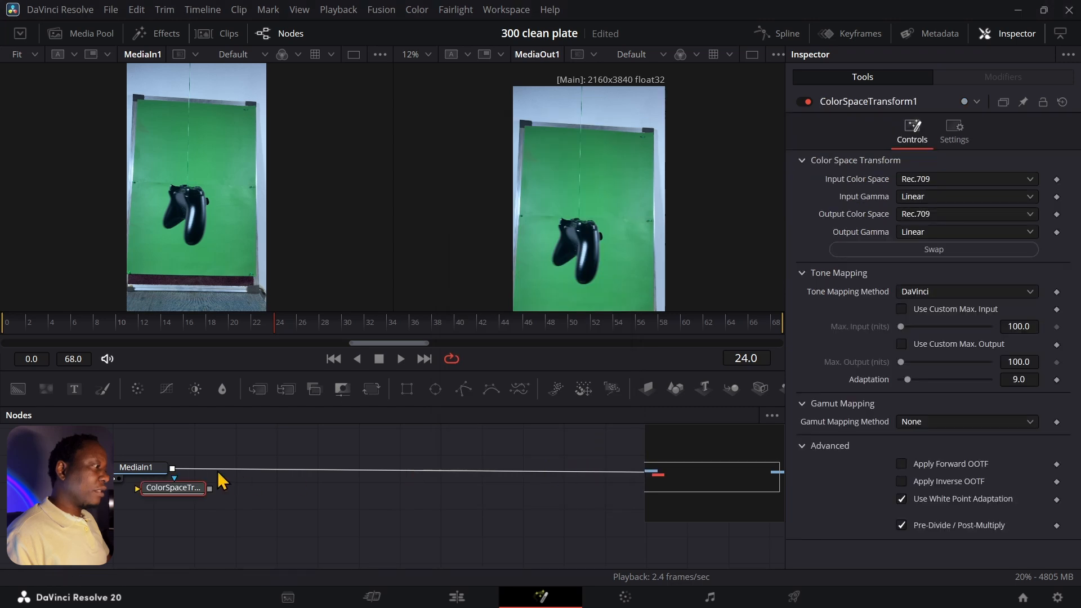
left_click_drag(171, 504, 291, 503)
left_click_drag(172, 468, 258, 490)
left_click_drag(361, 434, 195, 429)
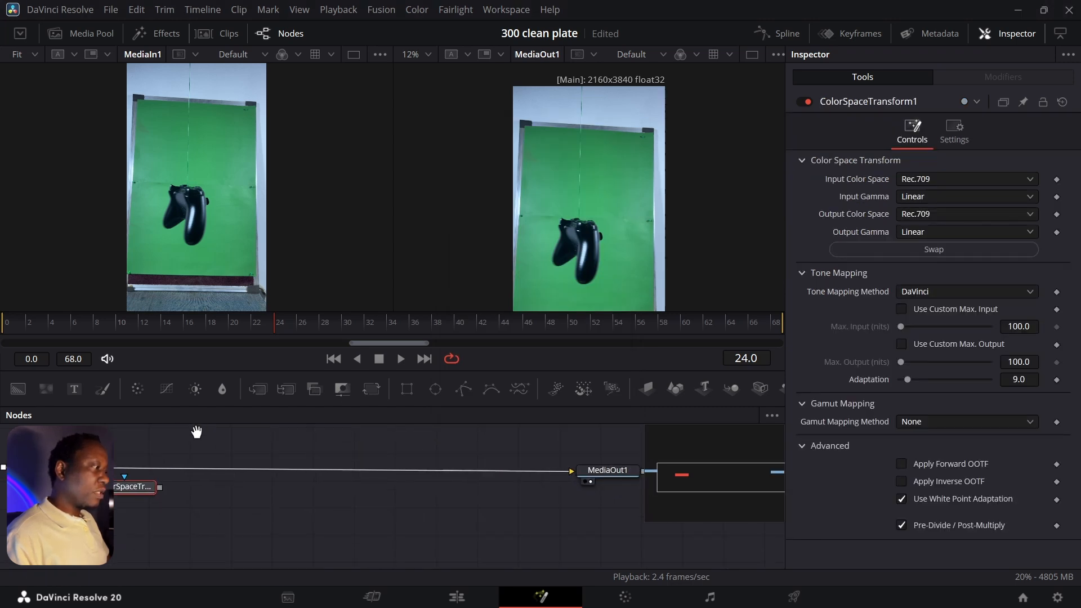
left_click_drag(160, 487, 575, 478)
left_click_drag(132, 487, 112, 467)
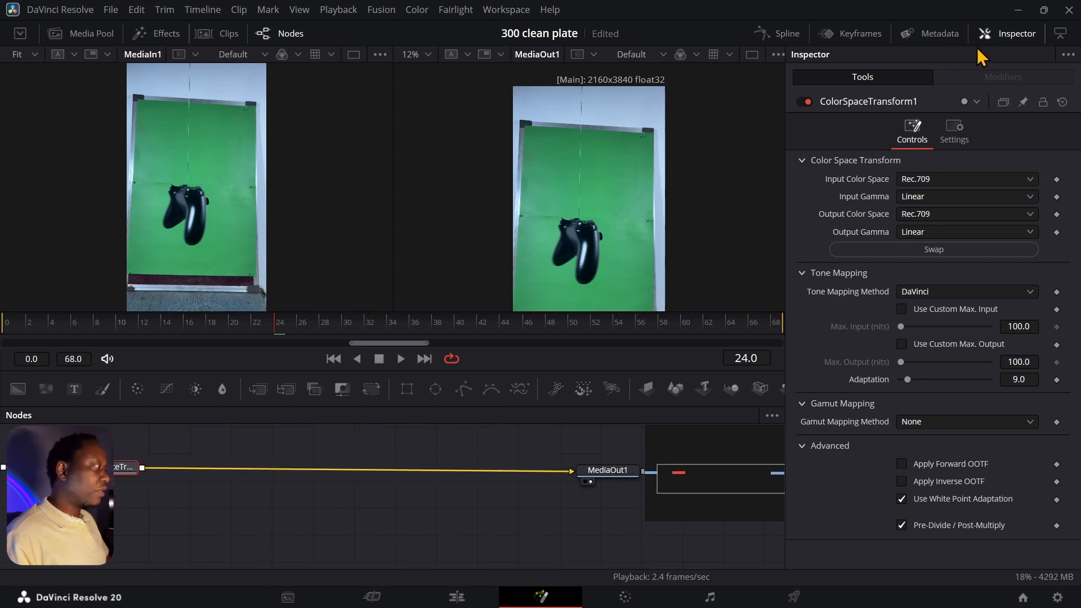
- Set ColorSpaceTransform1's Input Gamma to Rec.709, leaving Output Gamma Linear
left_click(938, 198)
scroll(935, 326, "down", 3)
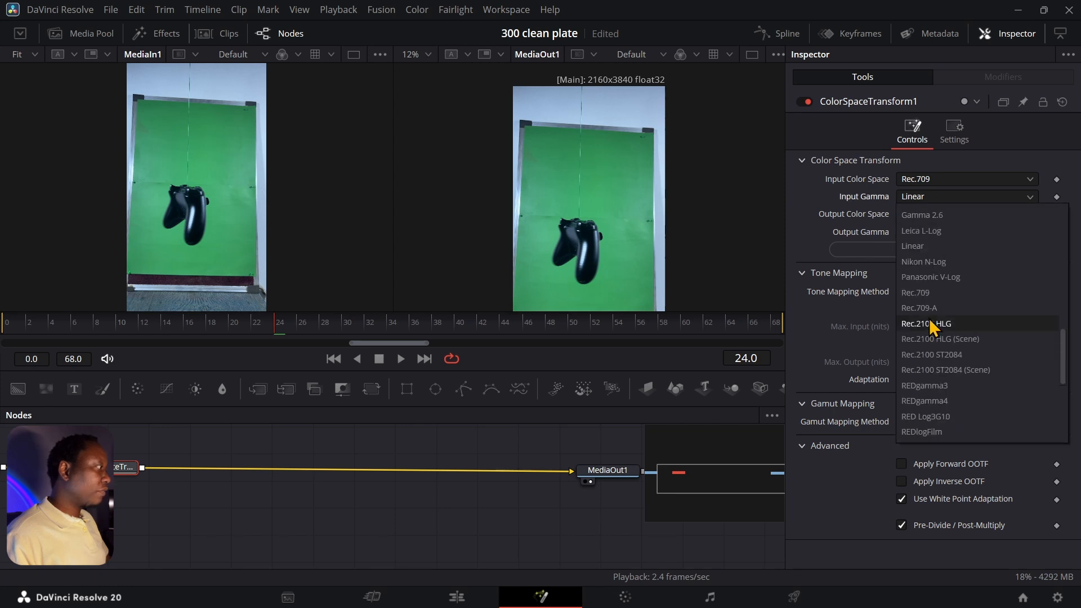
left_click(920, 293)
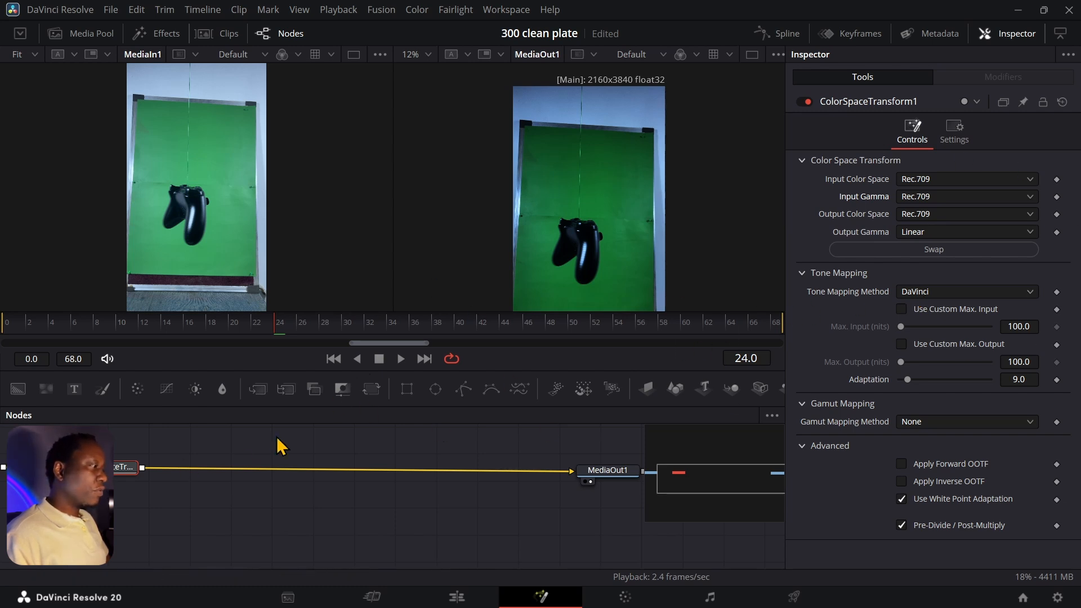
left_click_drag(113, 468, 146, 470)
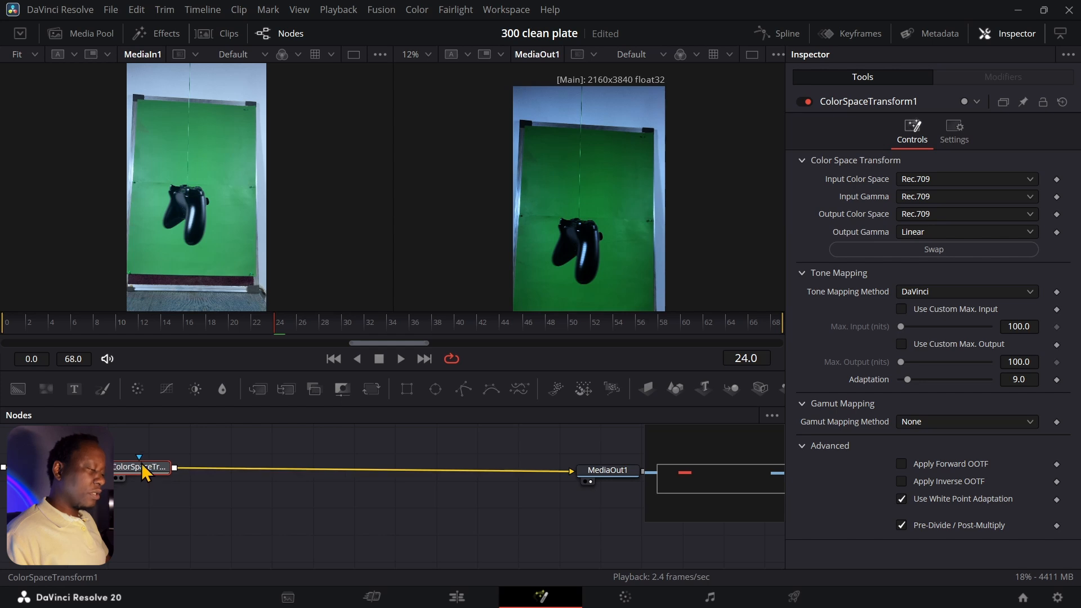
- Paste a copy of the transform before MediaOut1 and swap it to Linear-to-Rec.709
key("ctrl+v")
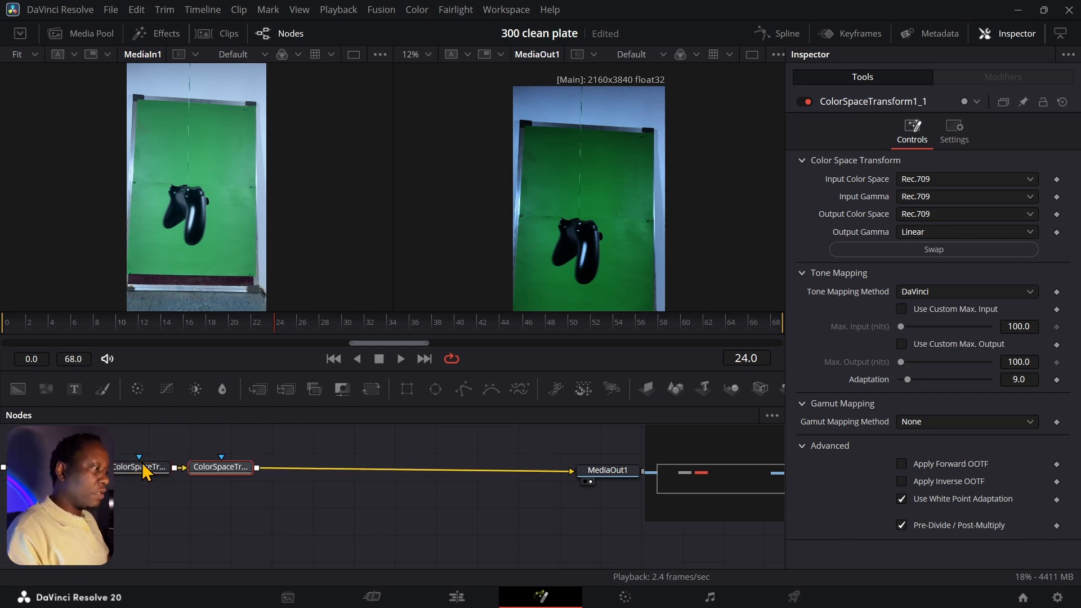
left_click_drag(220, 471, 500, 468)
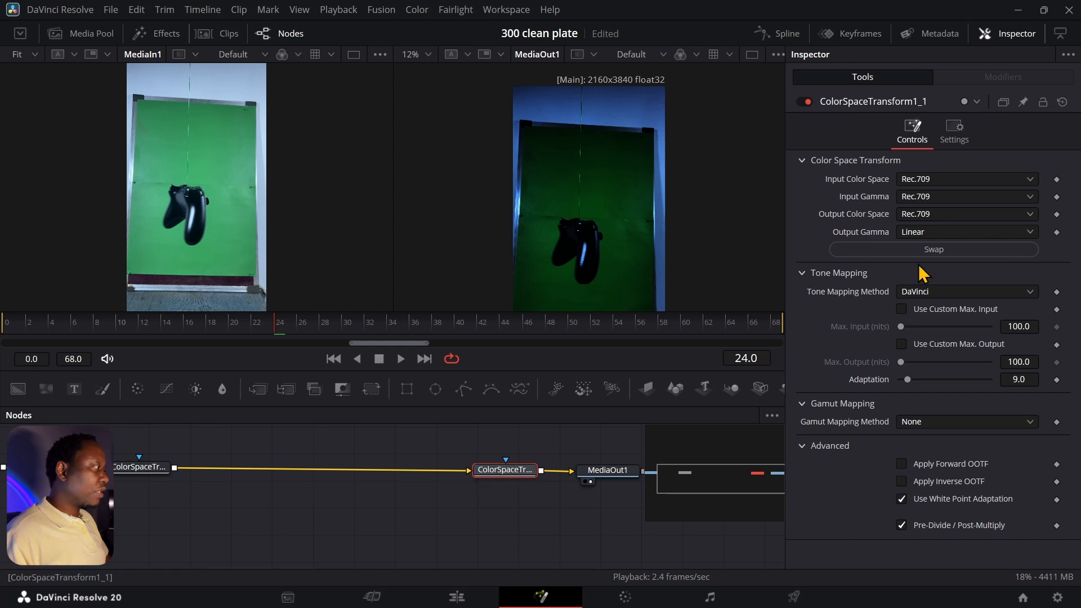
left_click(941, 251)
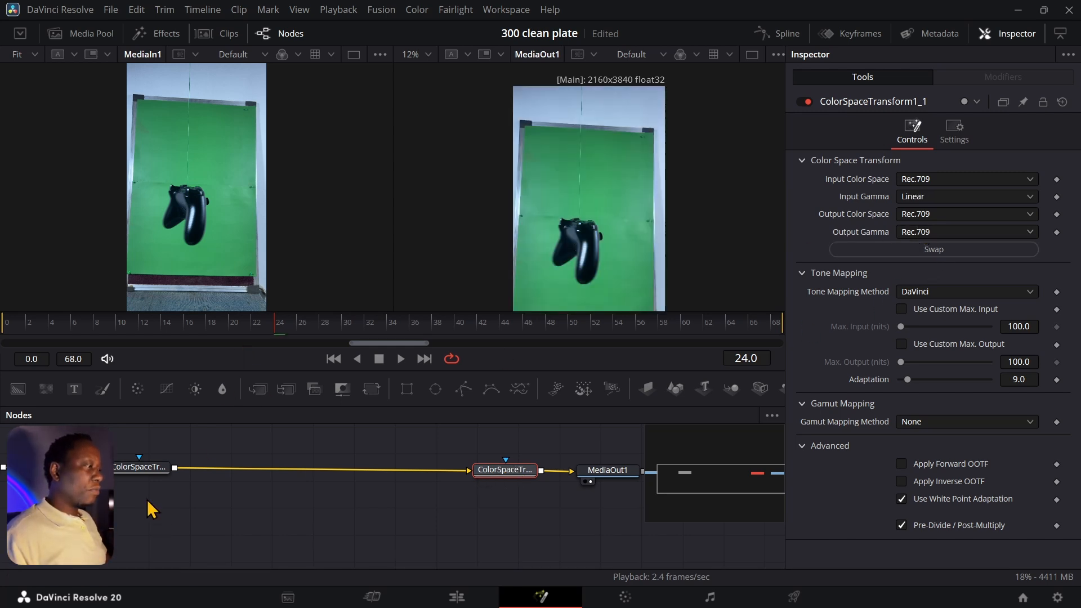
- Tidy the graph by moving MediaIn1 and the first ColorSpaceTransform to the left
left_click_drag(159, 506, 333, 530)
left_click_drag(145, 501, 139, 500)
left_click_drag(314, 491, 277, 494)
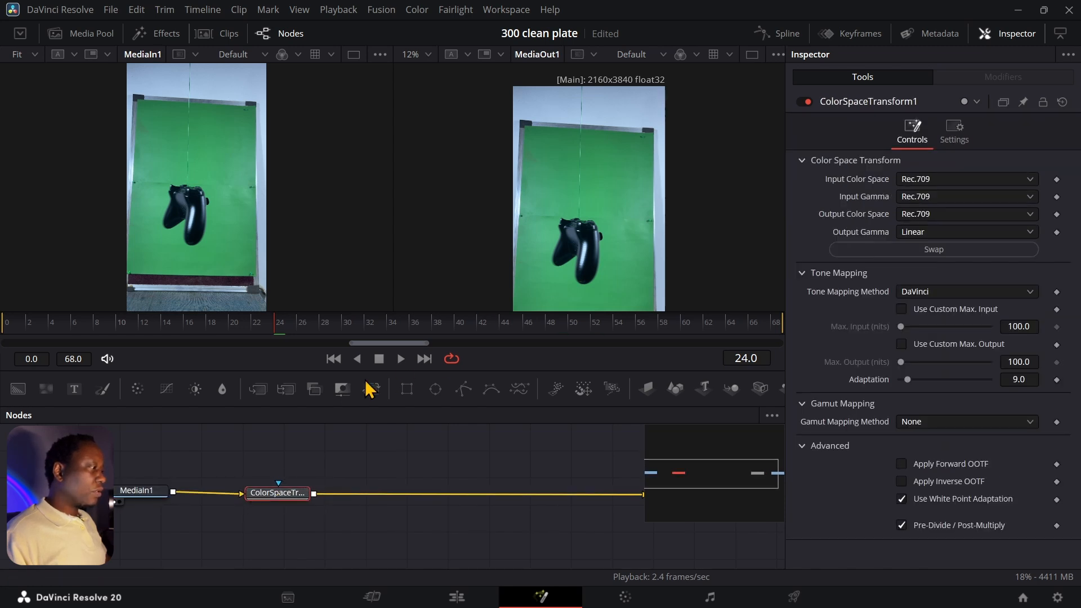
- Insert a Transform node right after MediaIn1
left_click(138, 494)
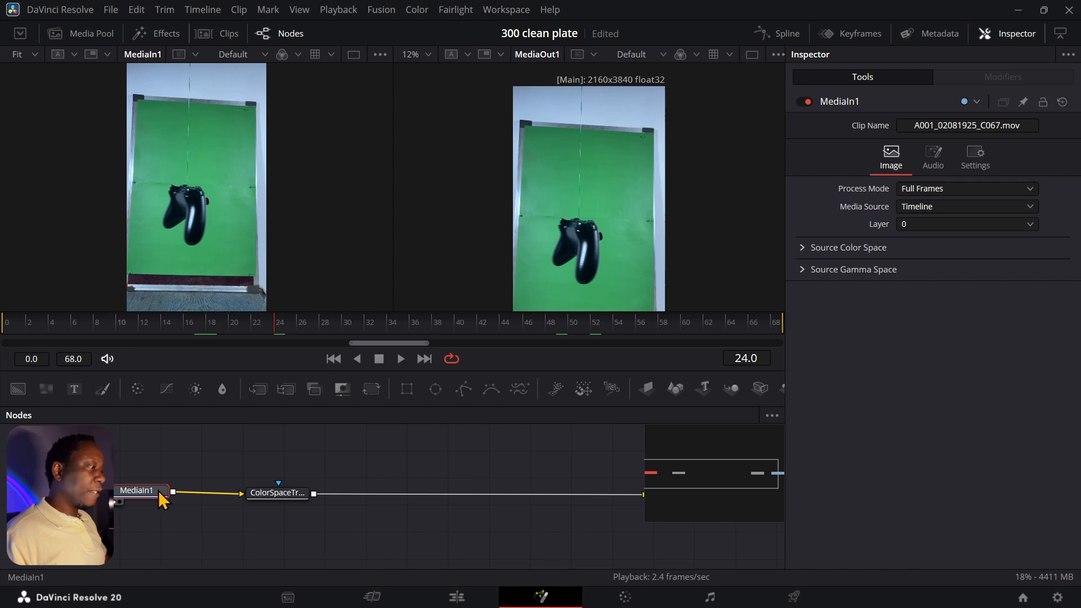
left_click_drag(141, 493, 94, 495)
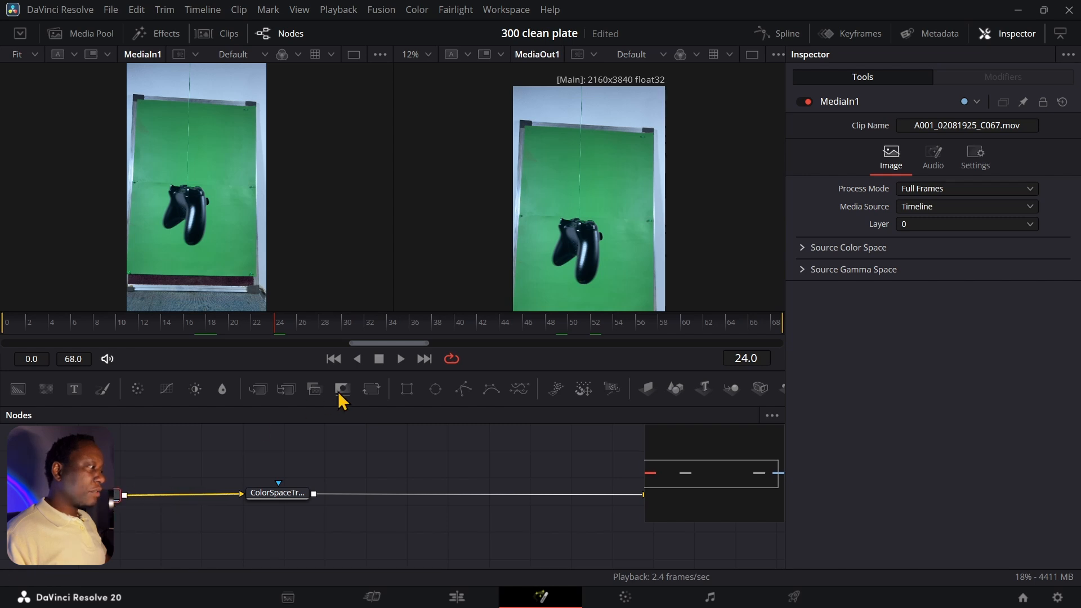
left_click(371, 389)
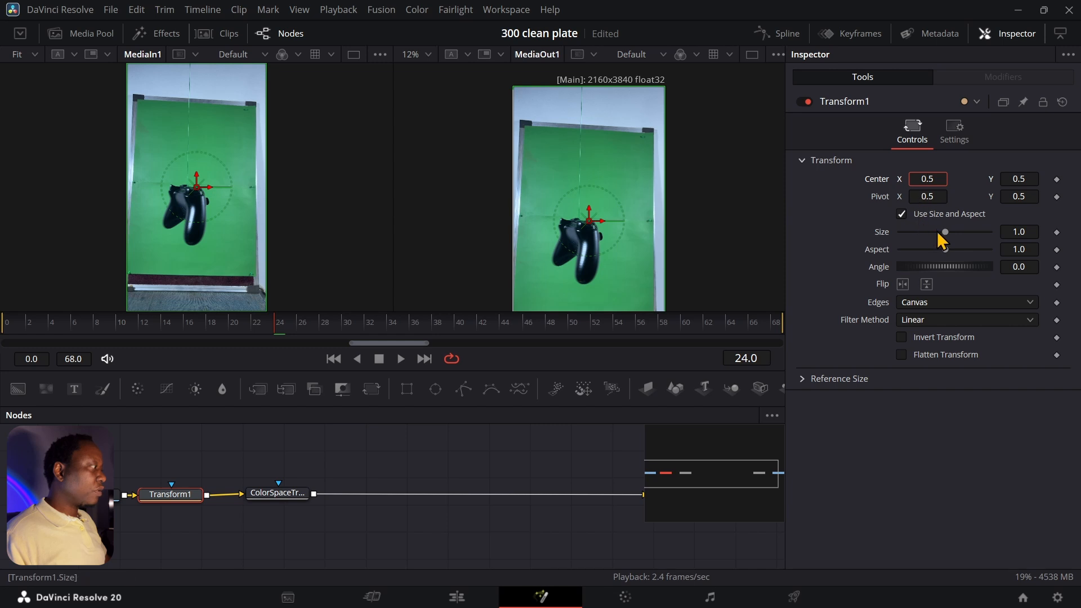
- Scale the footage to 1.89 and move Center X to 0.657407
left_click_drag(945, 233, 955, 233)
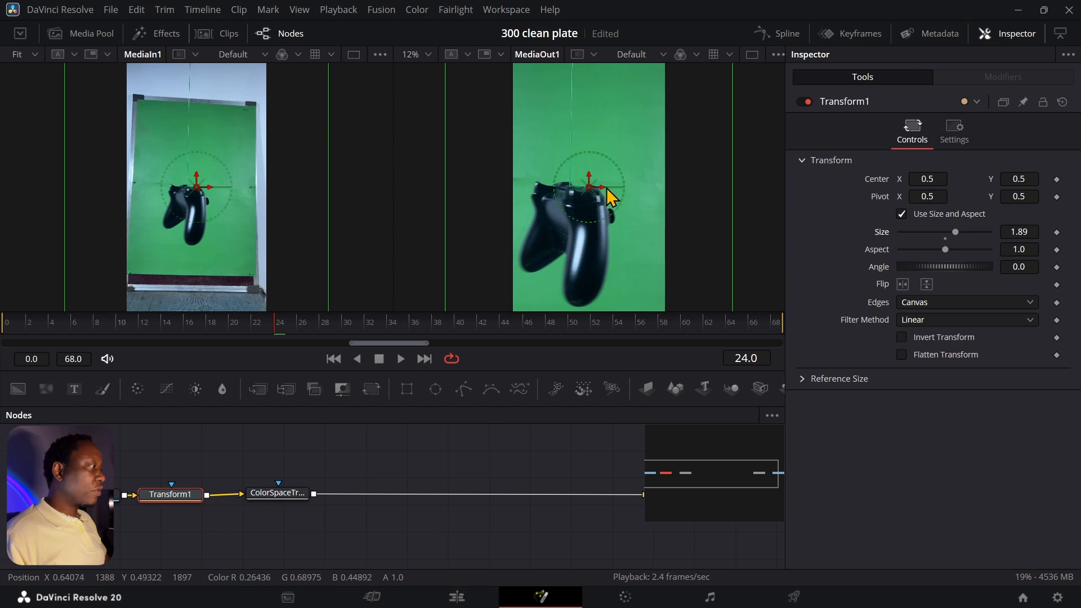
left_click_drag(606, 194, 621, 198)
left_click_drag(277, 328, 394, 330)
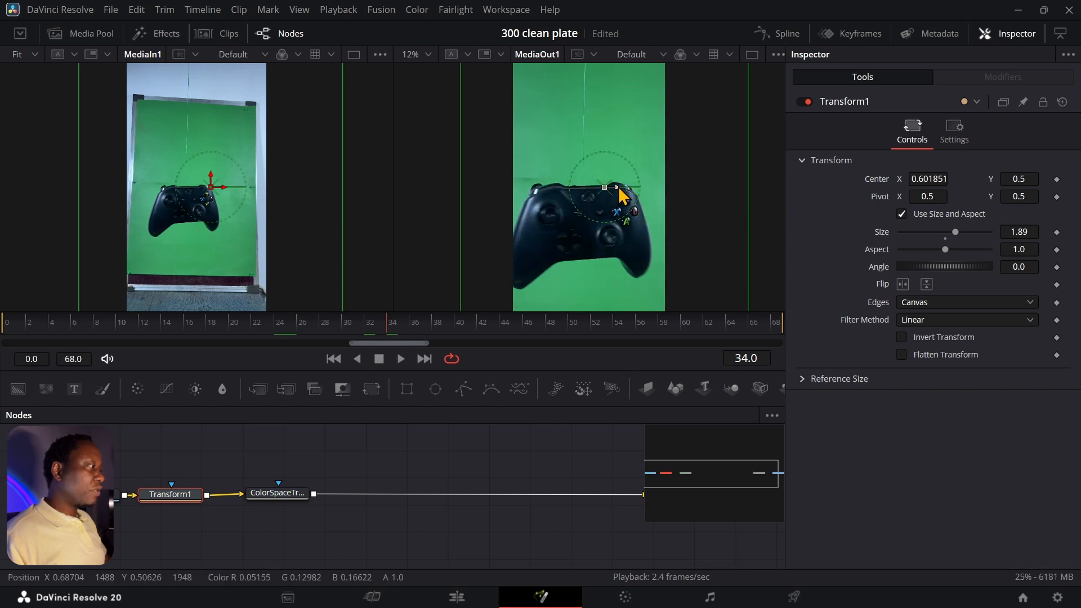
left_click_drag(619, 187, 627, 187)
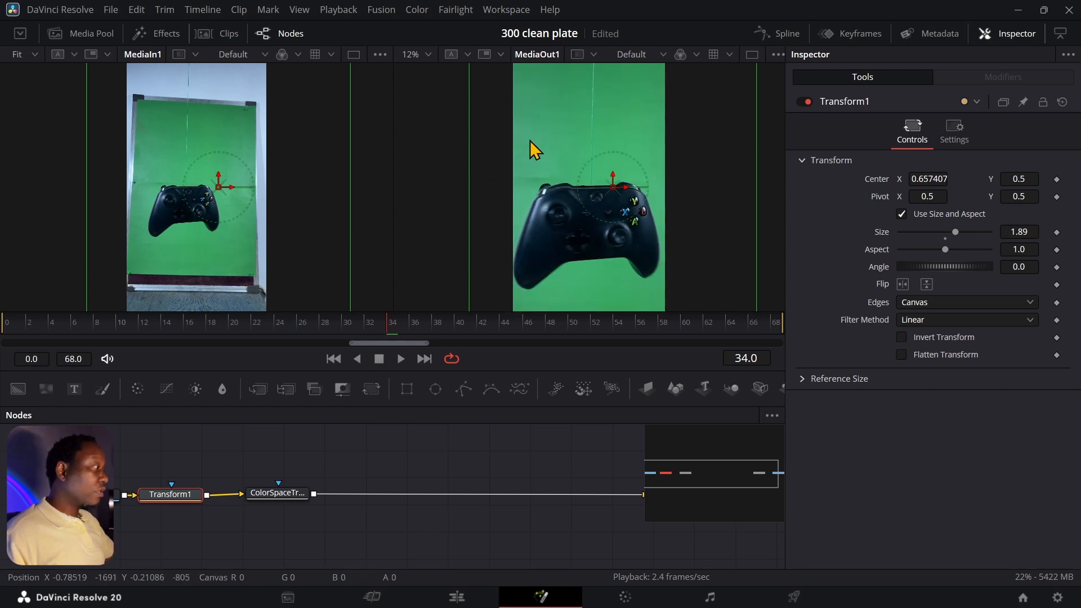
scroll(529, 140, "down", 1)
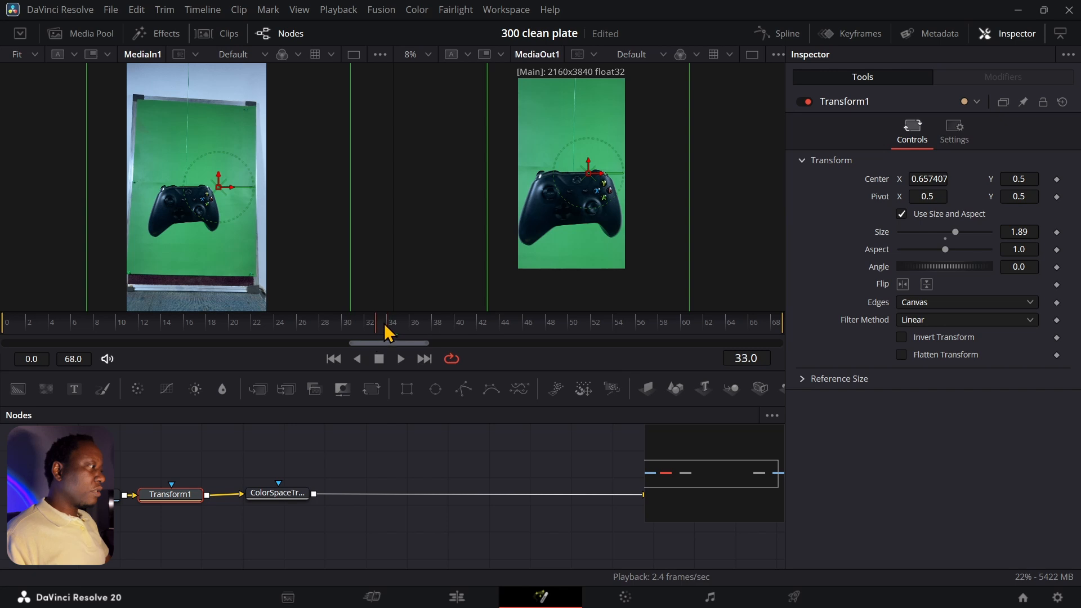
- Shrink Transform1's size from 1.89 to 1.44 and play the comp to check framing
left_click_drag(388, 332, 7, 330)
left_click(396, 360)
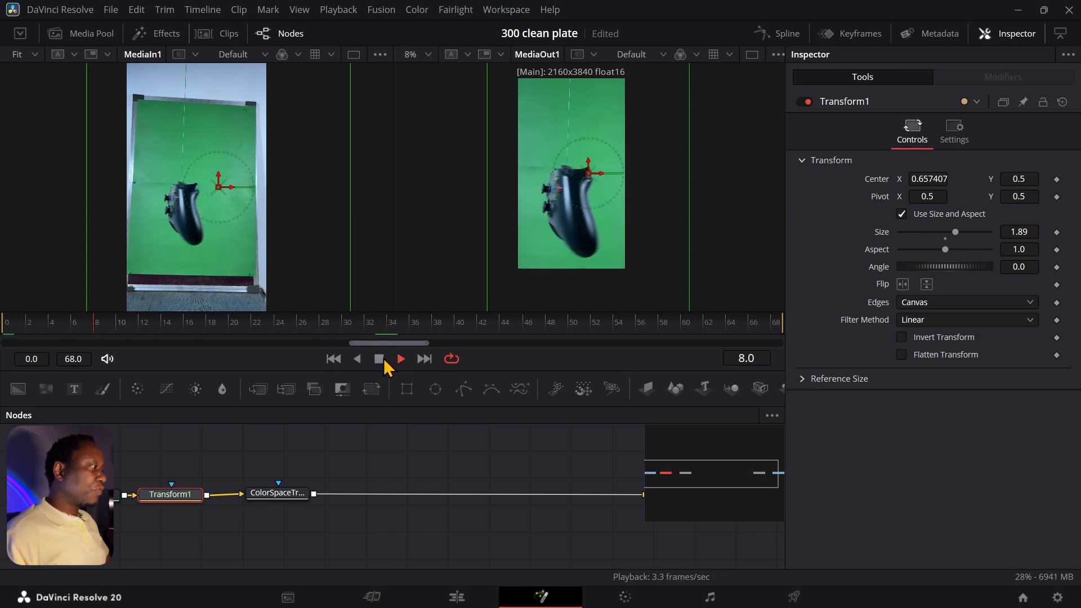
left_click(384, 360)
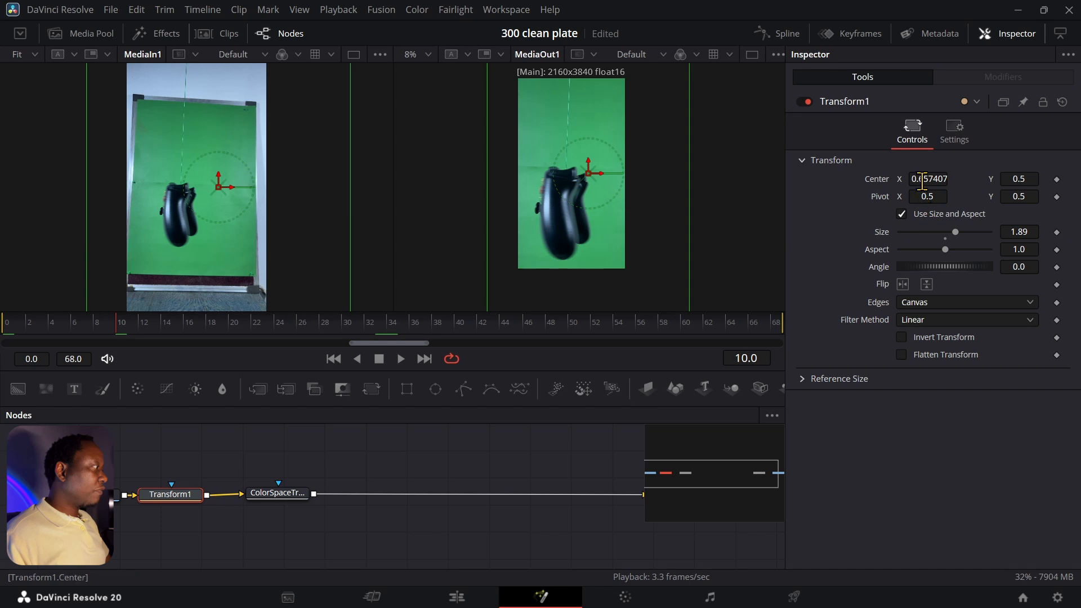
left_click_drag(956, 231, 954, 239)
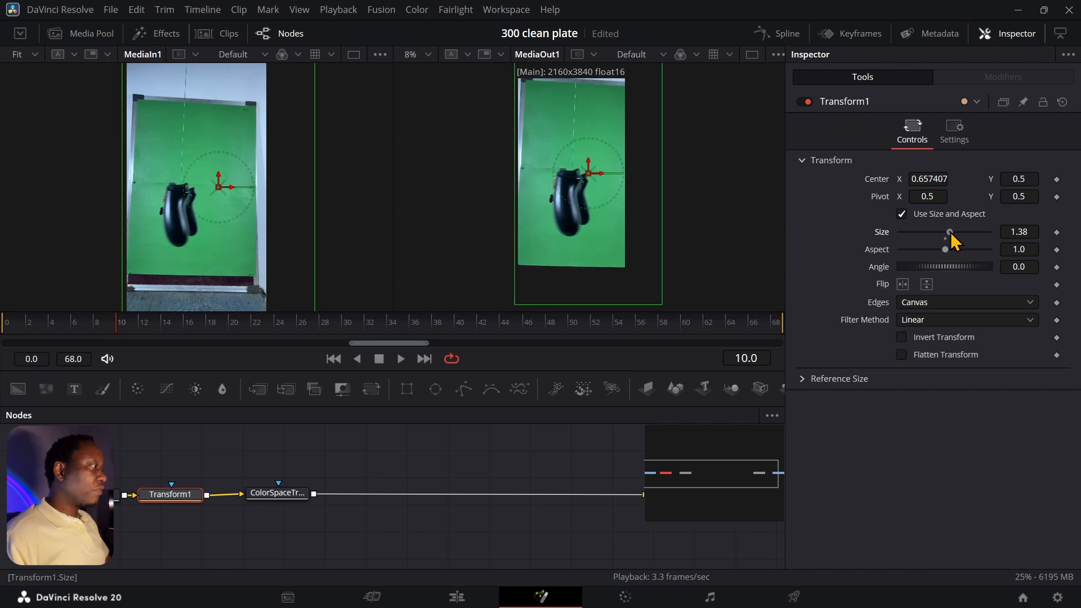
left_click_drag(954, 239, 954, 239)
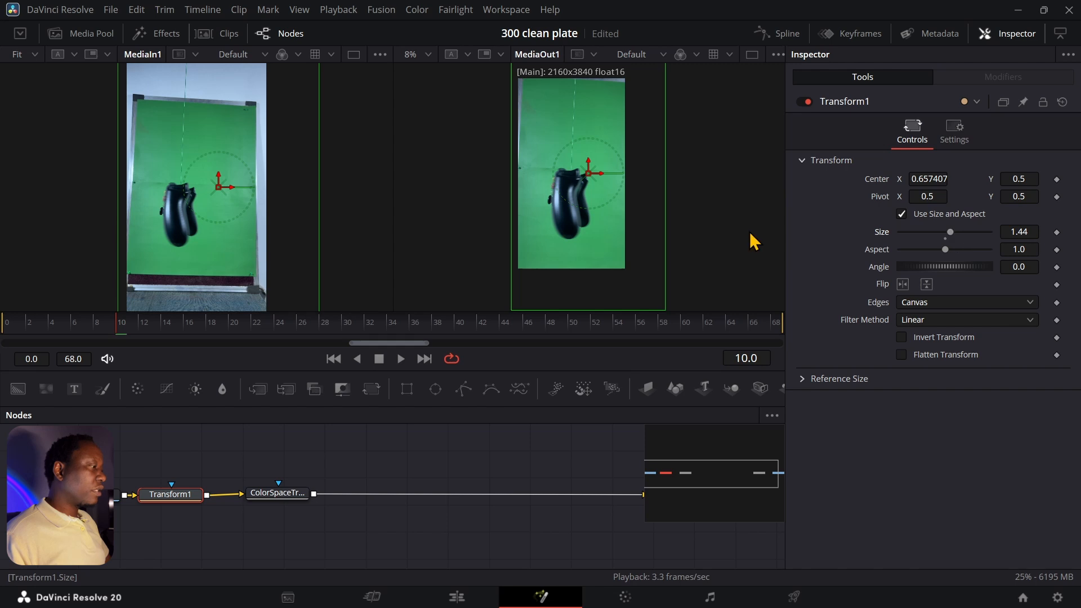
left_click(394, 360)
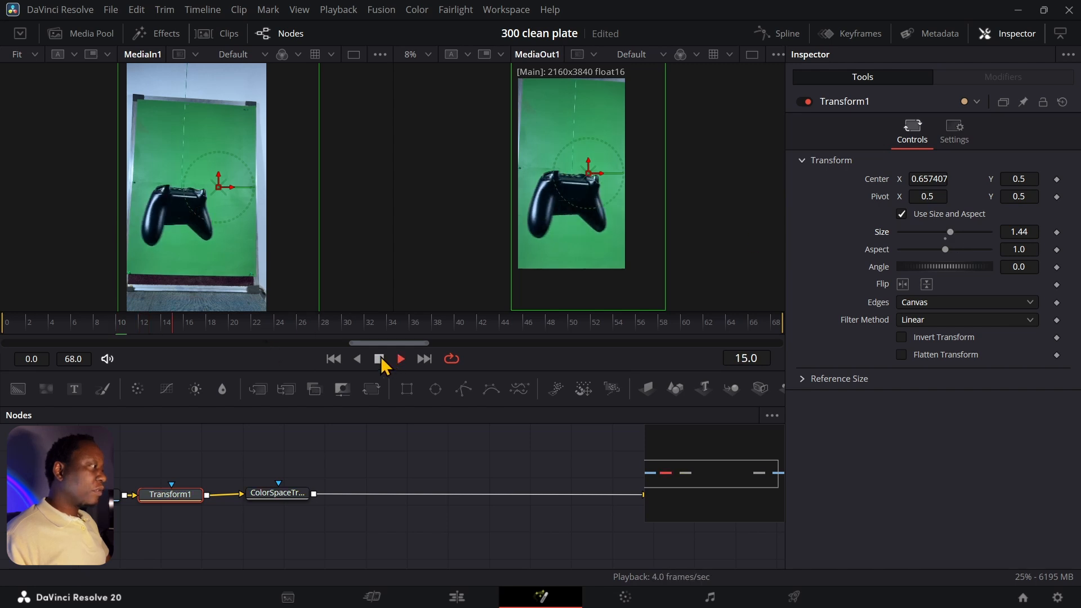
left_click(379, 359)
left_click(294, 498)
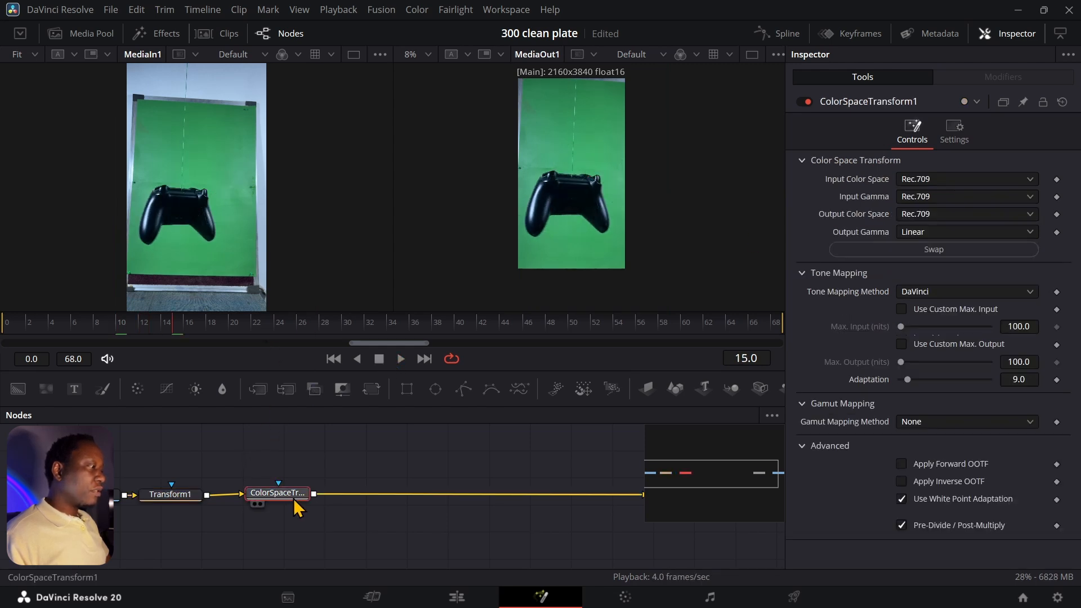
- Add a Delta Keyer node, deleting the 3D Keyer added by mistake
left_click_drag(294, 499, 292, 499)
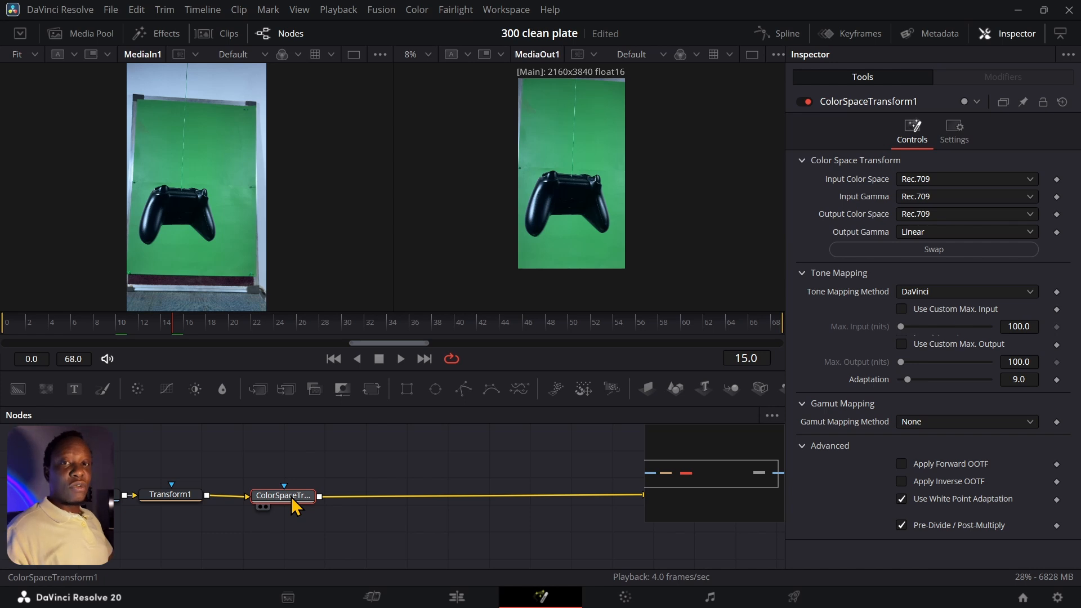
left_click(359, 454)
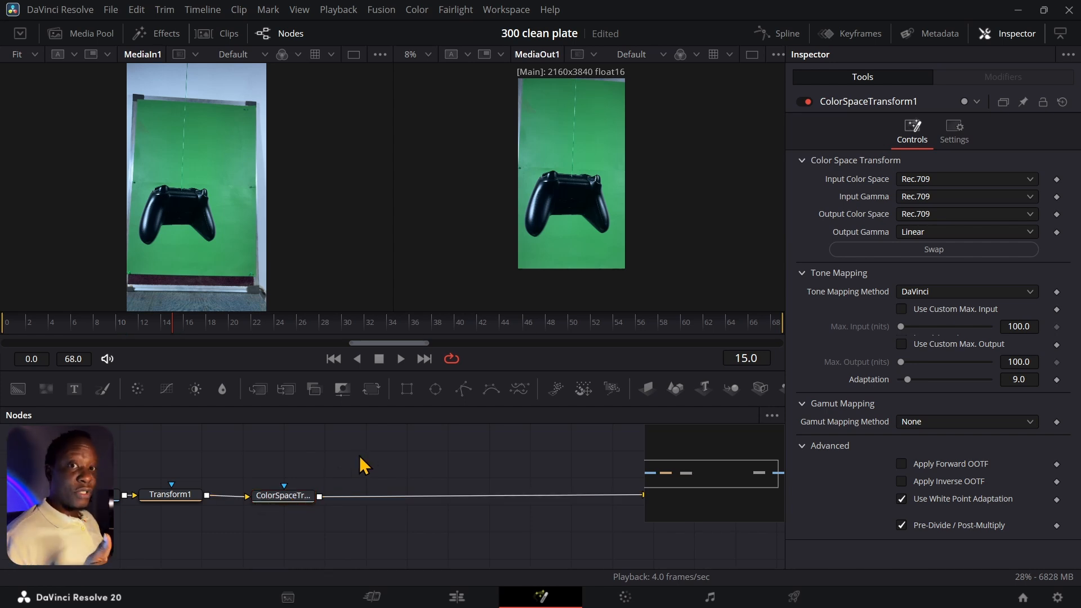
key("shift+space")
type("cst")
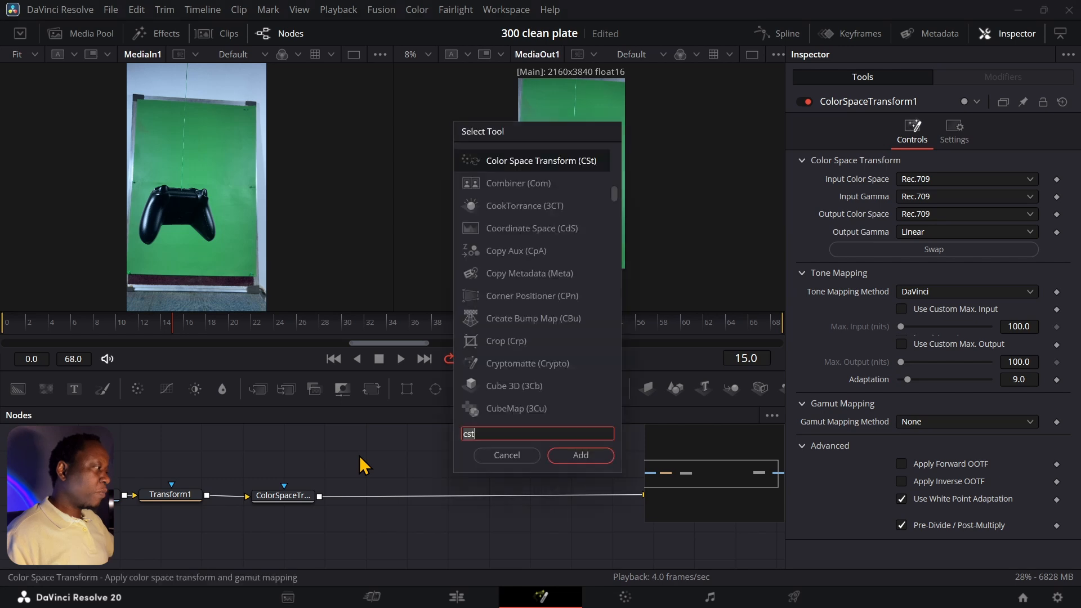
key("BackSpace")
key("BackSpace")
key("BackSpace")
type("3d ")
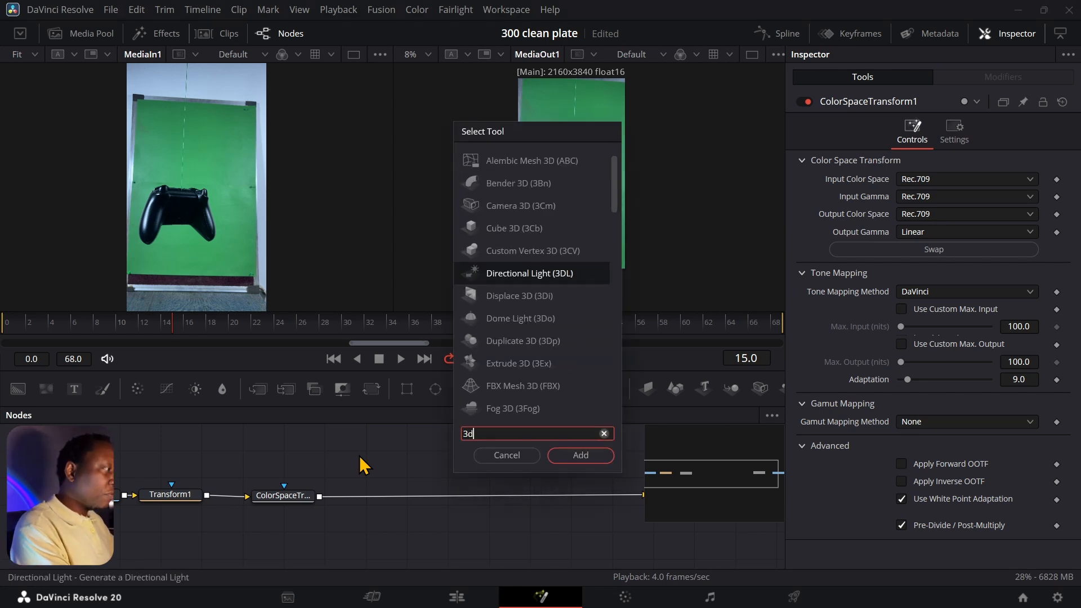
type("key")
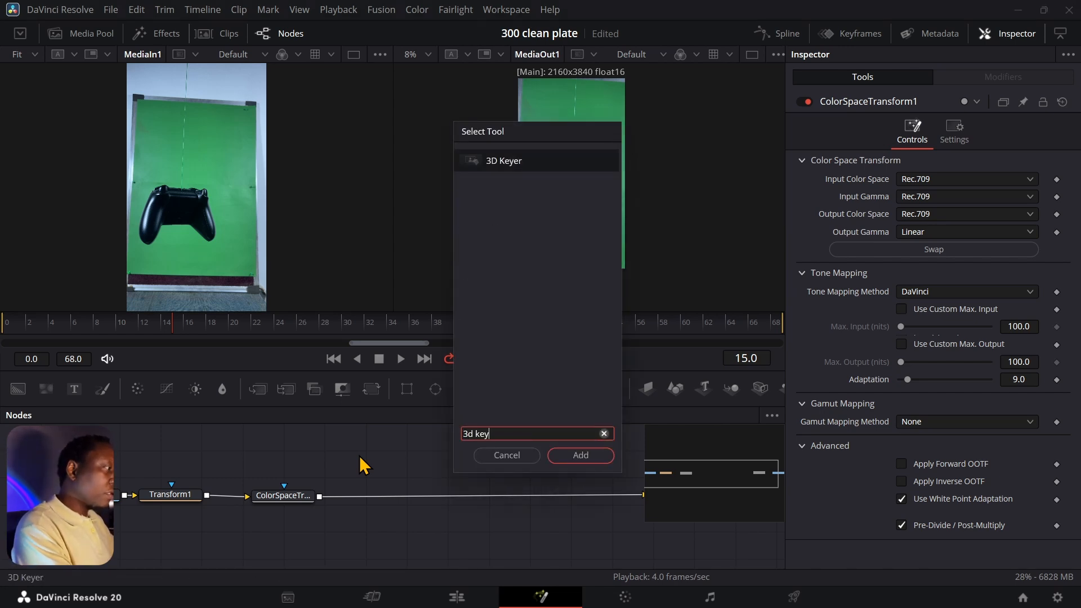
left_click(579, 456)
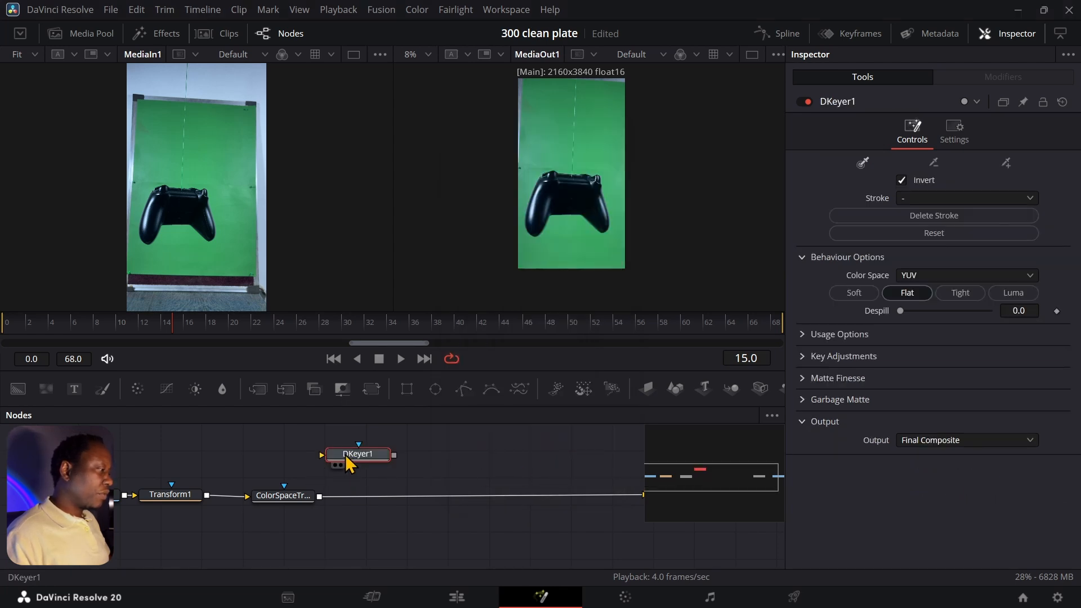
key("Delete")
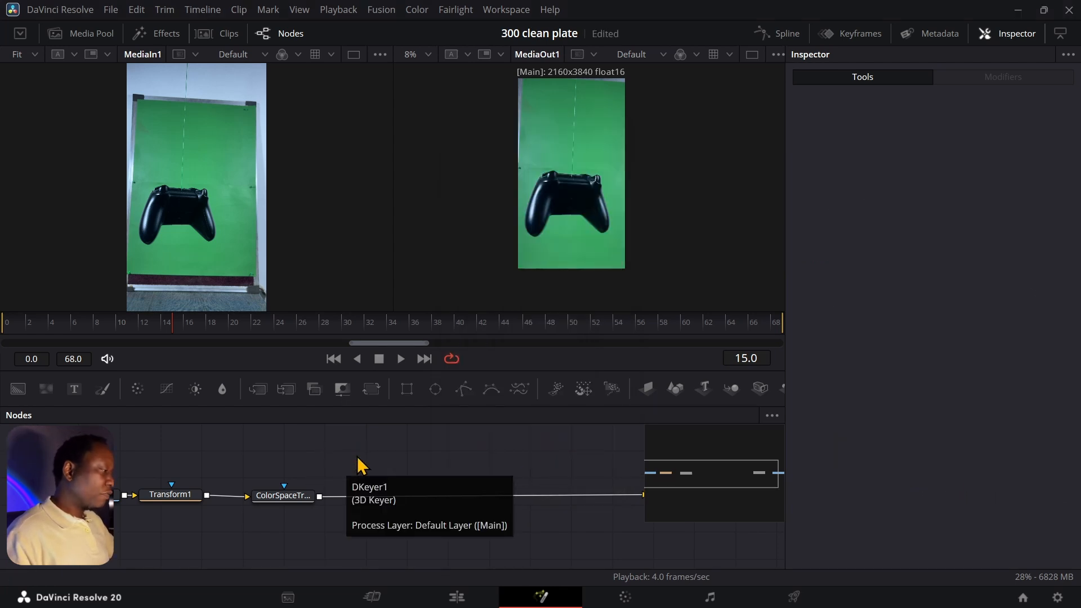
key("shift+space")
key("BackSpace")
key("BackSpace")
key("BackSpace")
key("BackSpace")
key("BackSpace")
key("BackSpace")
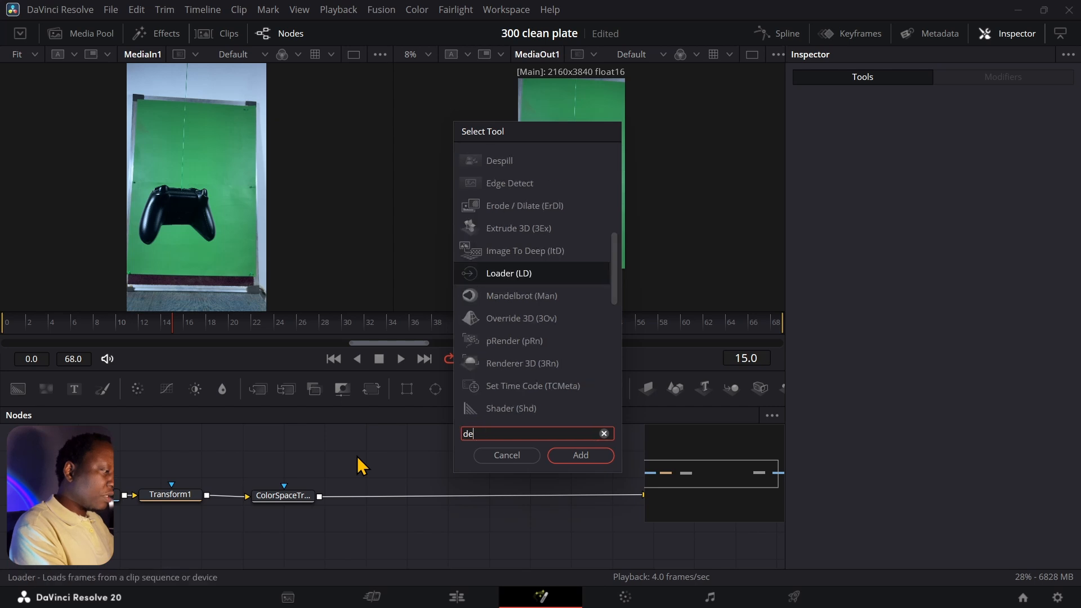
type("delta")
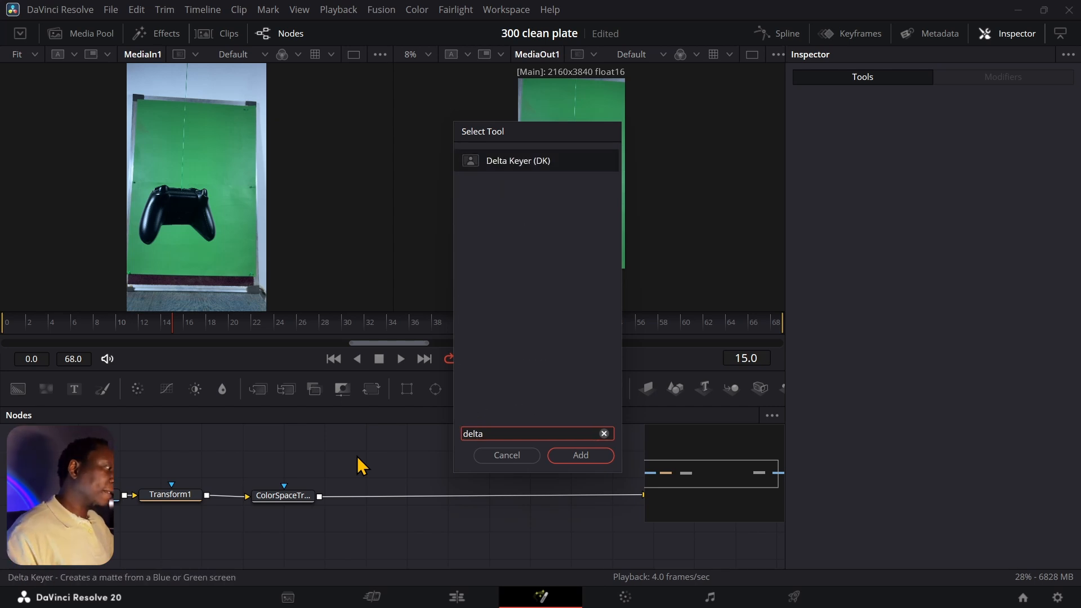
left_click(612, 457)
- Wire DeltaKeyer1 in line between the two ColorSpaceTransform nodes
left_click_drag(347, 461, 374, 474)
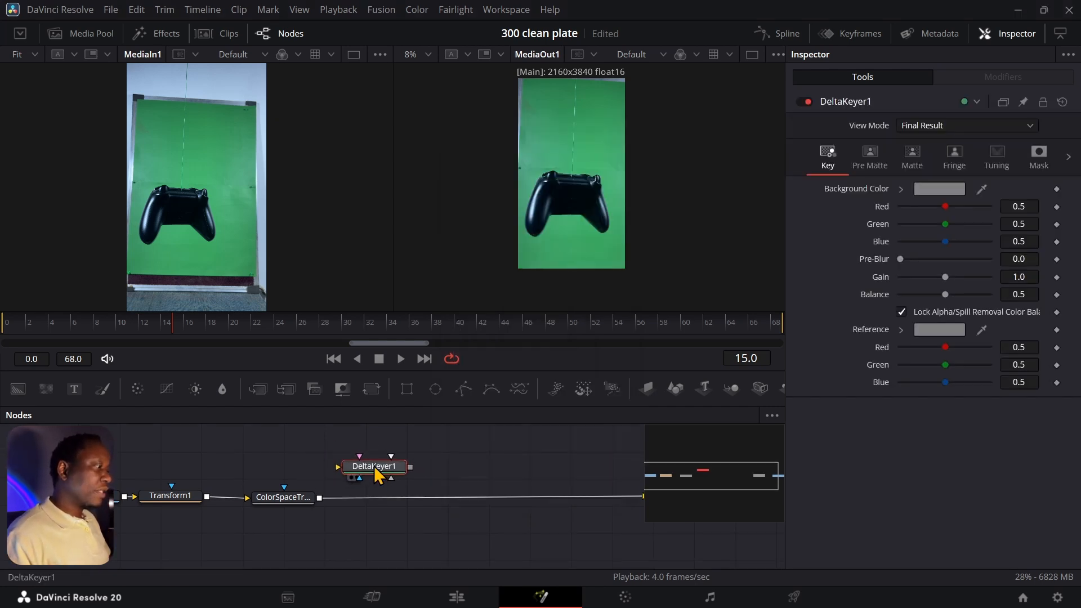
left_click_drag(319, 497, 338, 477)
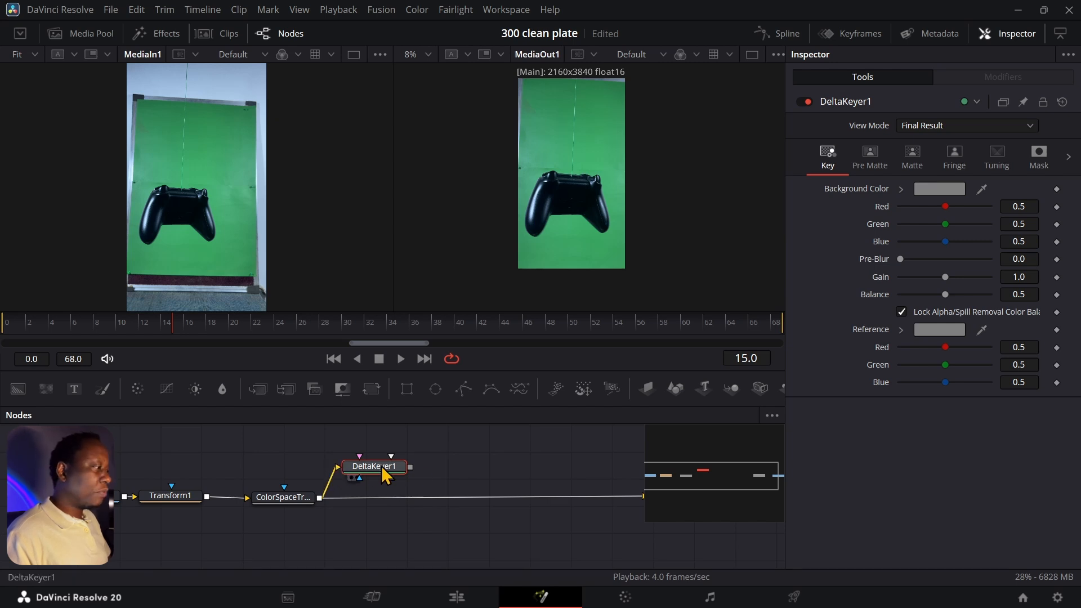
left_click_drag(479, 460, 333, 460)
left_click_drag(264, 467, 502, 500)
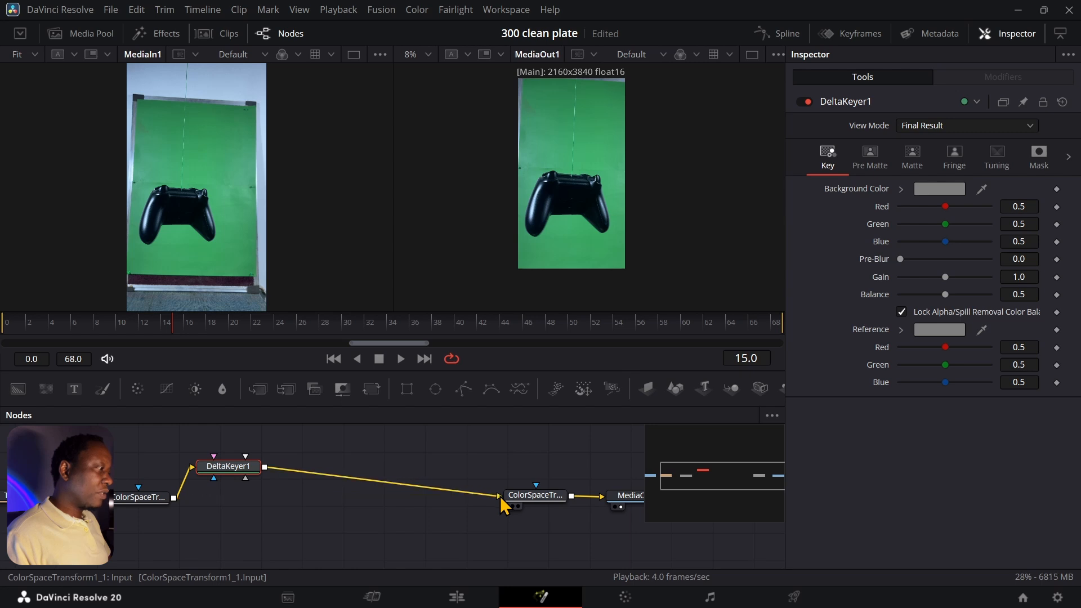
left_click_drag(246, 475, 306, 501)
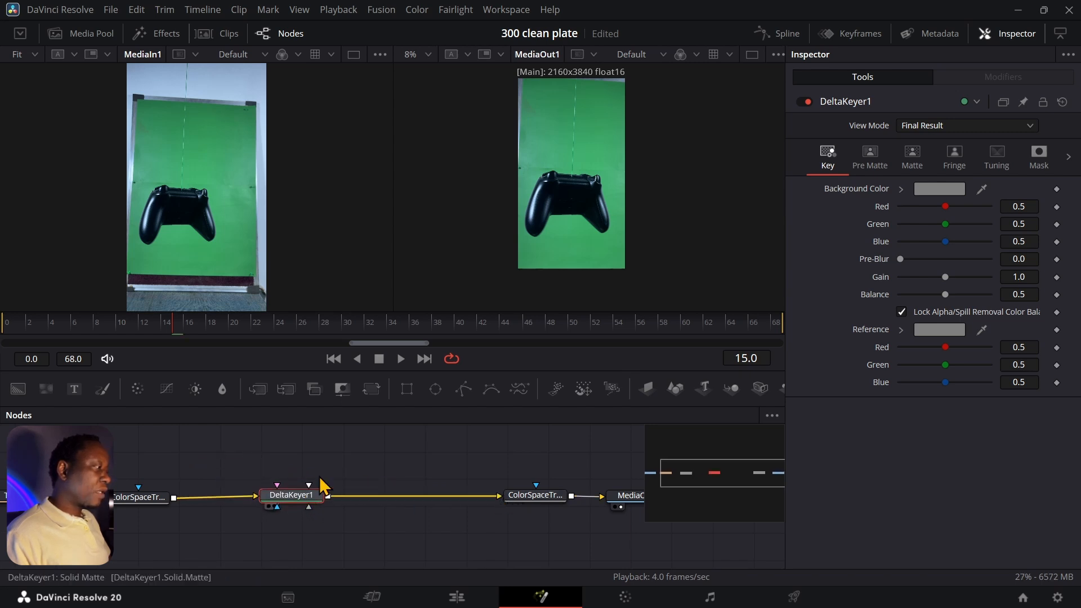
left_click_drag(359, 453, 407, 474)
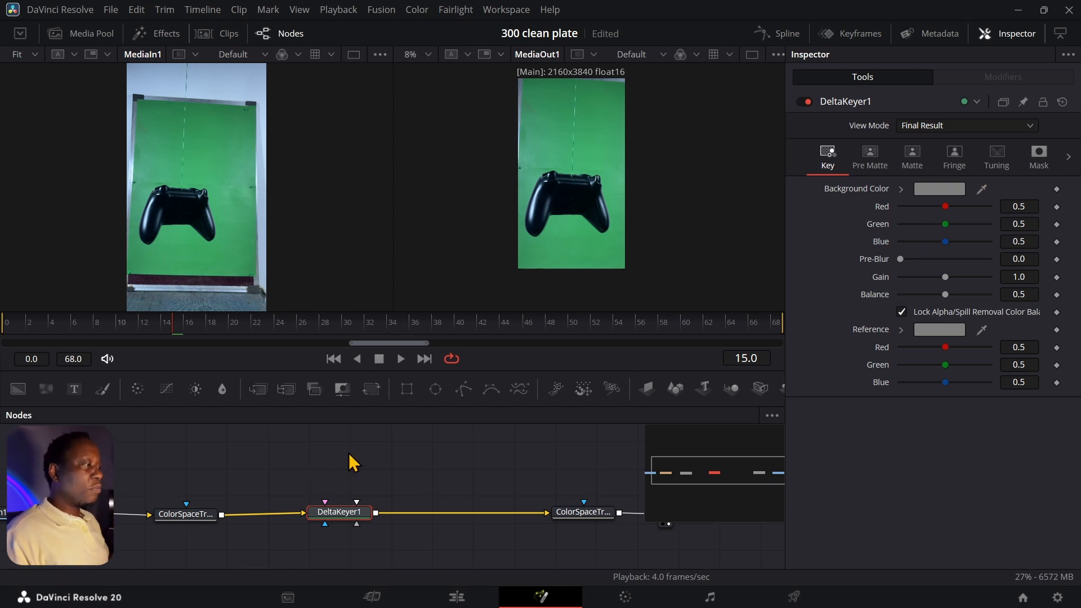
- Add a CleanPlate1 node via a 'clean' search and place it above DeltaKeyer1
left_click(293, 466)
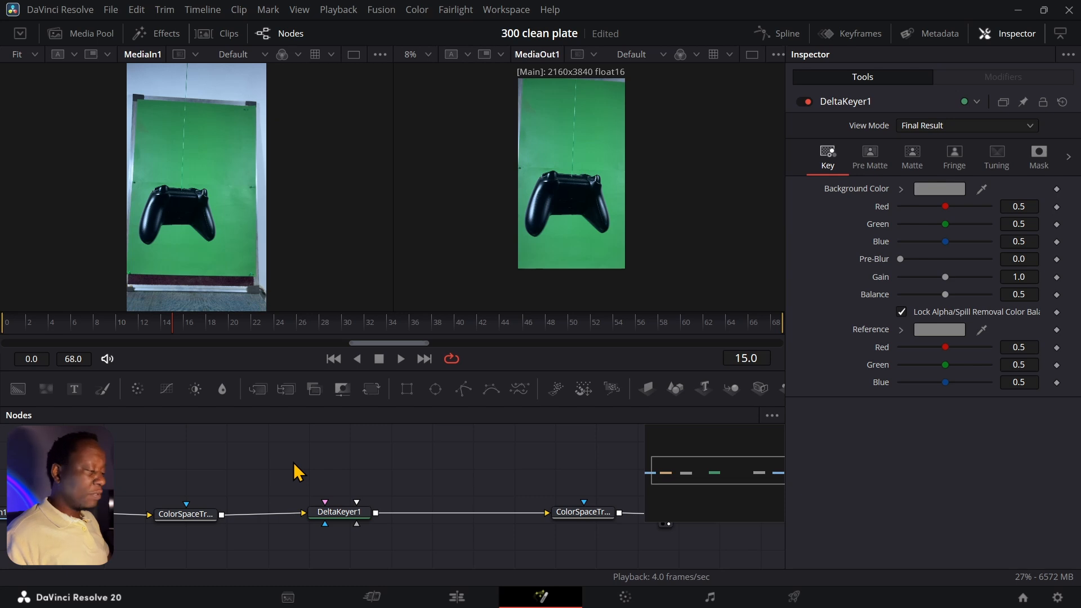
key("shift+space")
type("delta")
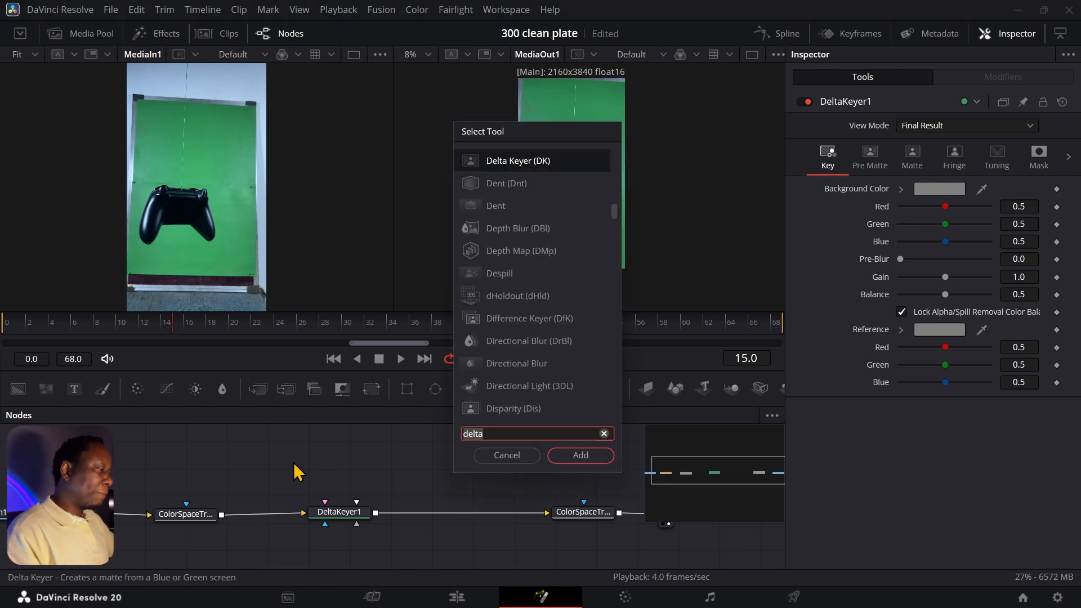
key("BackSpace")
key("BackSpace")
key("BackSpace")
key("BackSpace")
key("BackSpace")
type("clean")
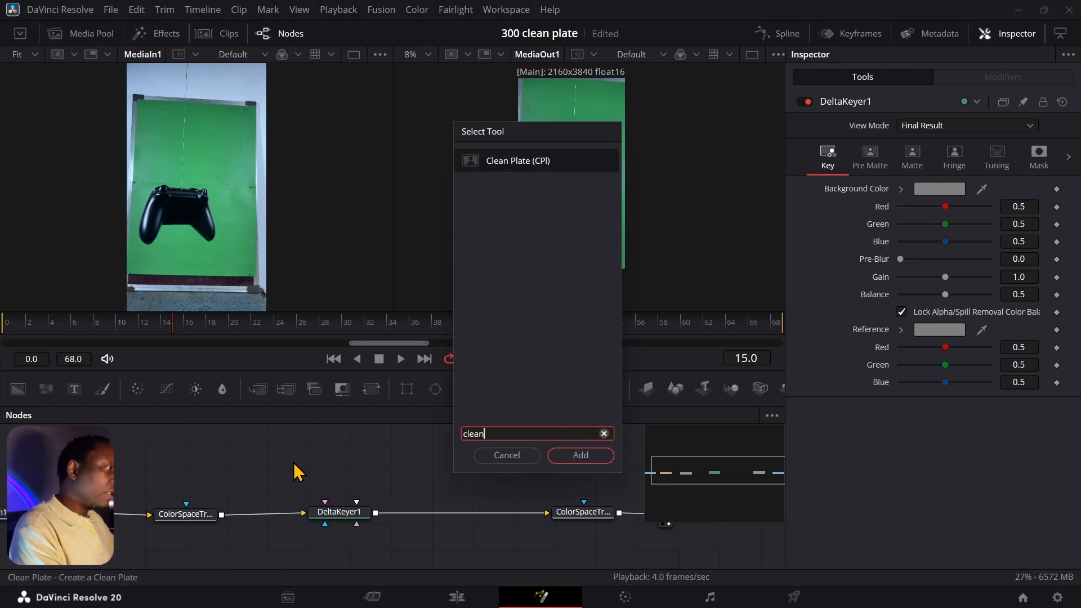
left_click(572, 455)
left_click_drag(297, 469, 293, 464)
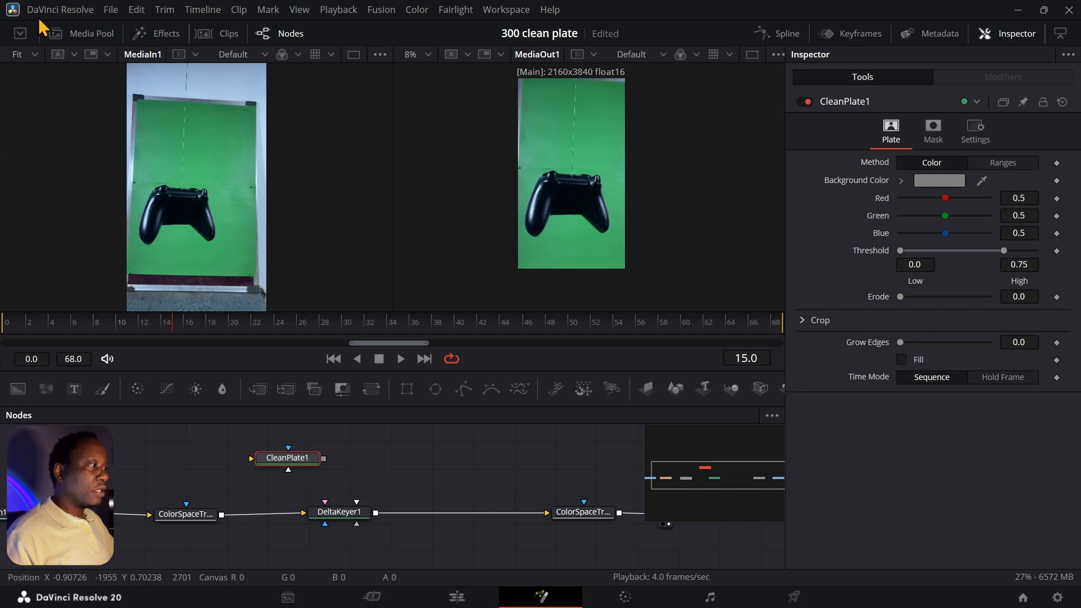
- Bring A001_02081810_C063.mov in as MediaIn2 and align CleanPlate1 above DeltaKeyer1
left_click(68, 36)
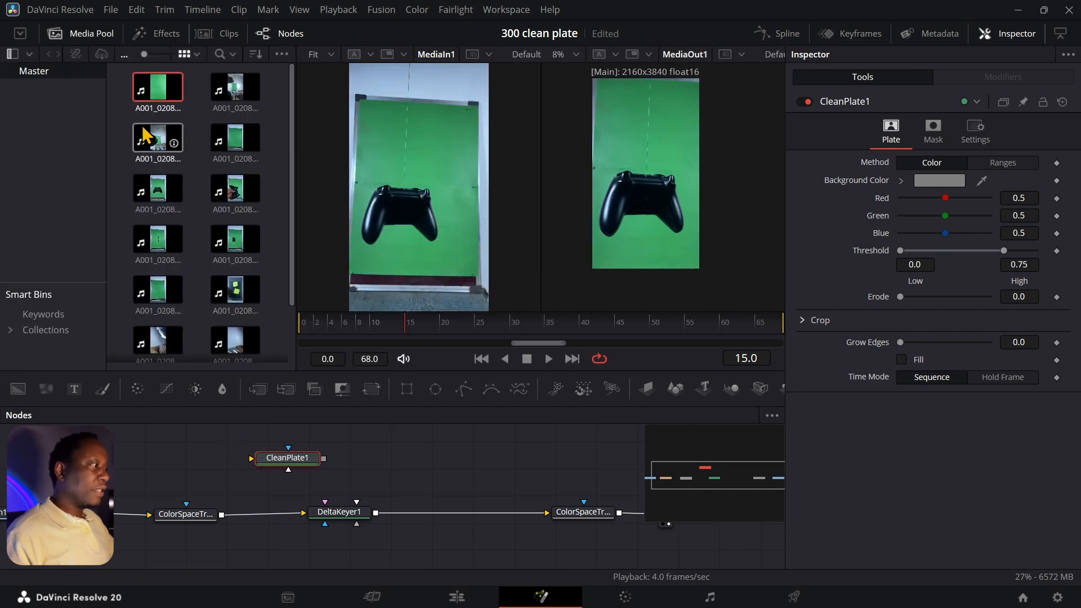
left_click_drag(158, 90, 318, 512)
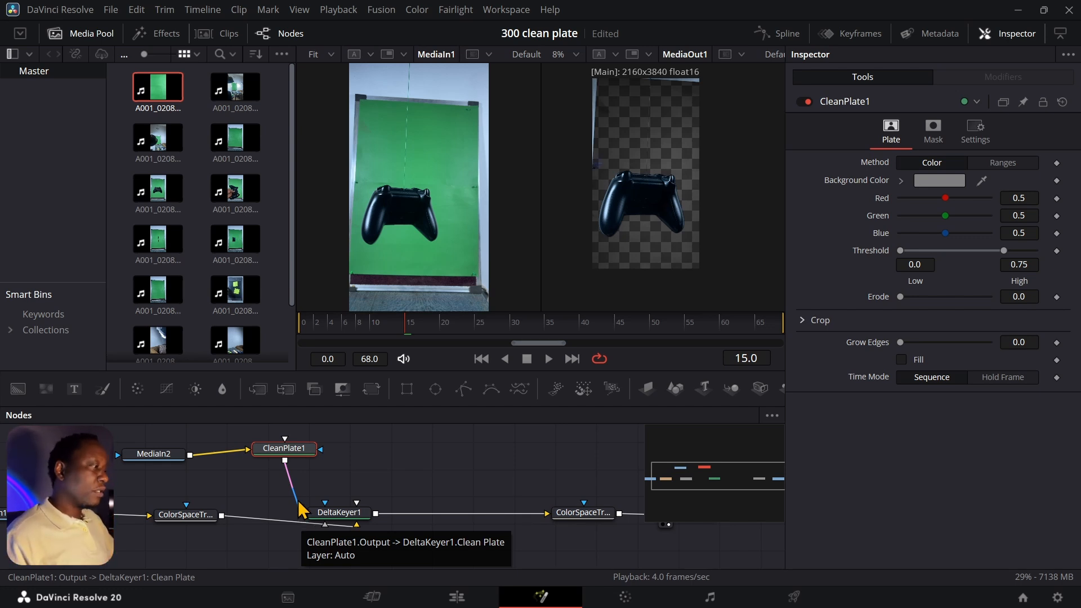
left_click_drag(276, 450, 319, 447)
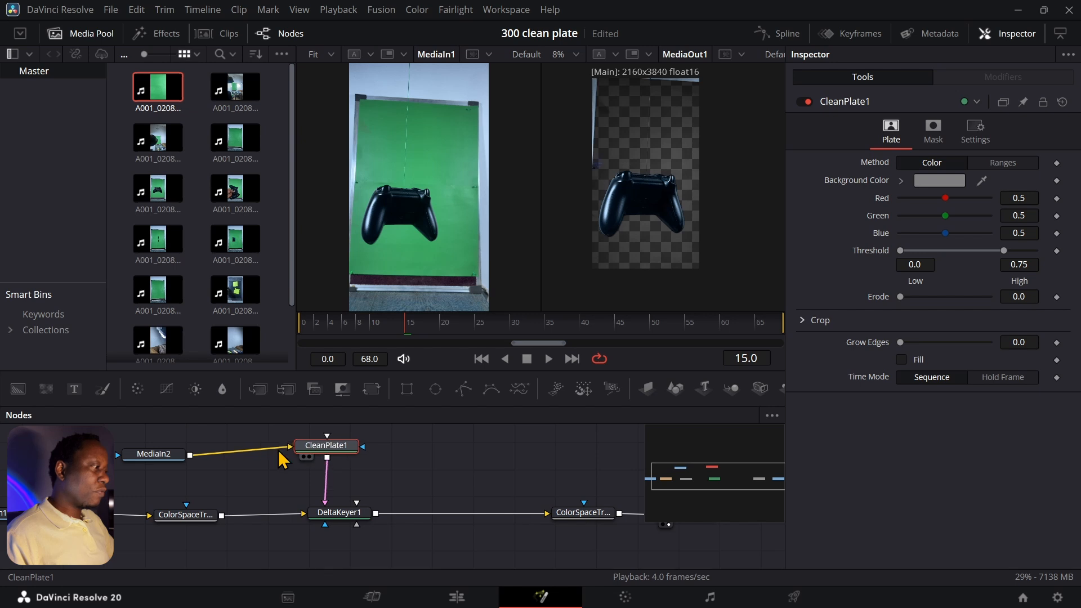
left_click_drag(152, 454, 148, 447)
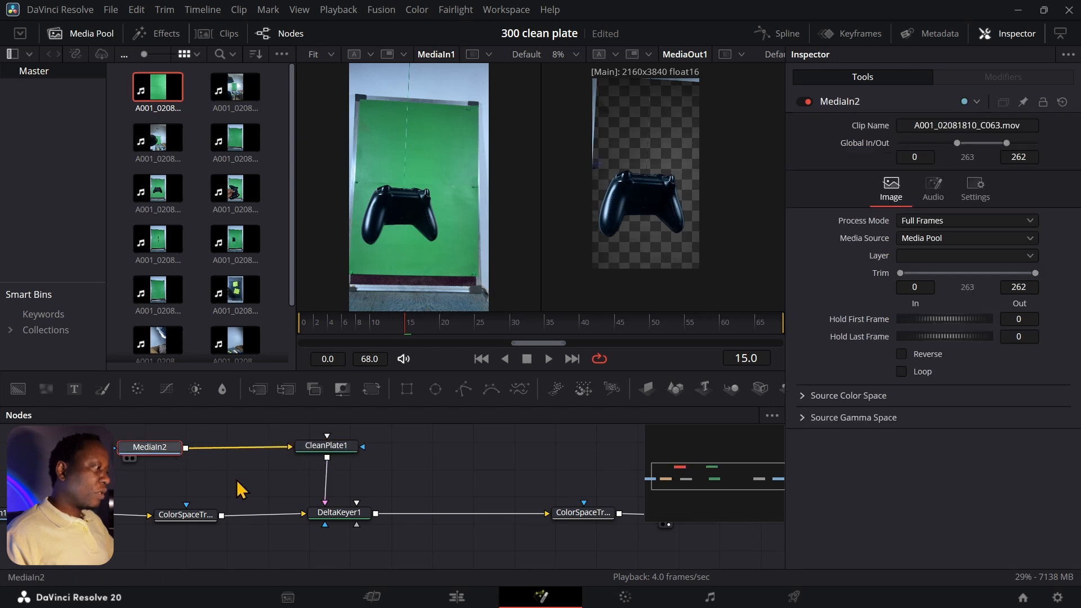
left_click_drag(241, 490, 211, 491)
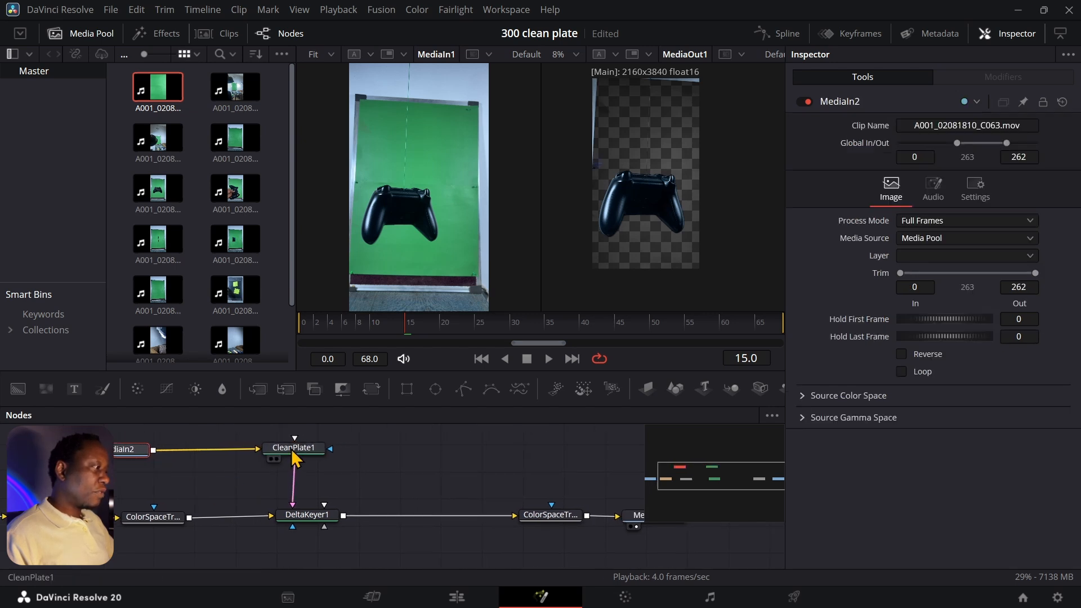
- Inspect the keyed controller over transparency across frames 22 to 33
left_click(386, 477)
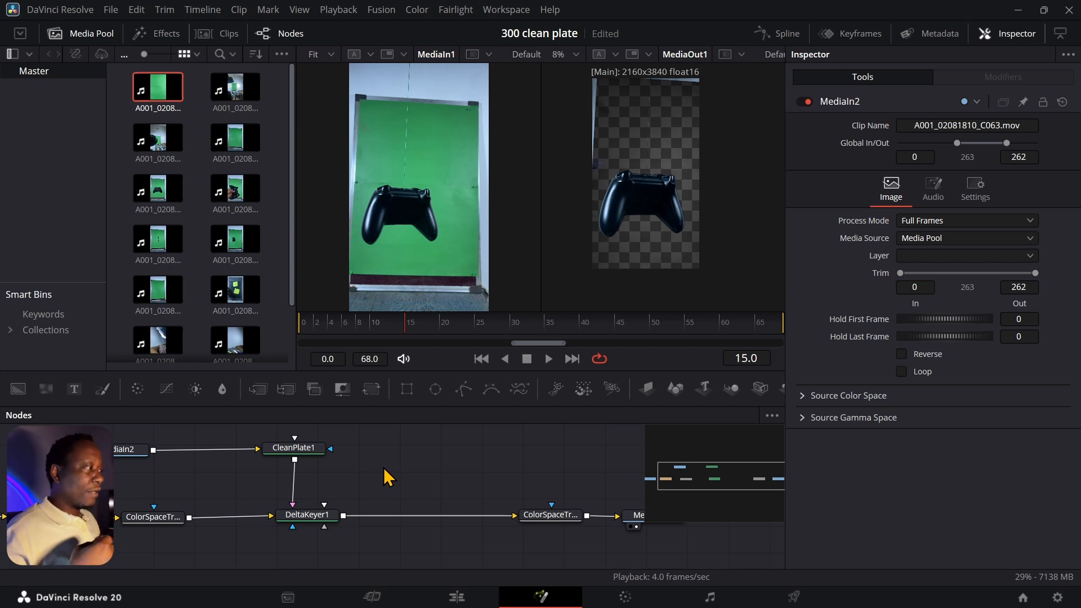
left_click(527, 359)
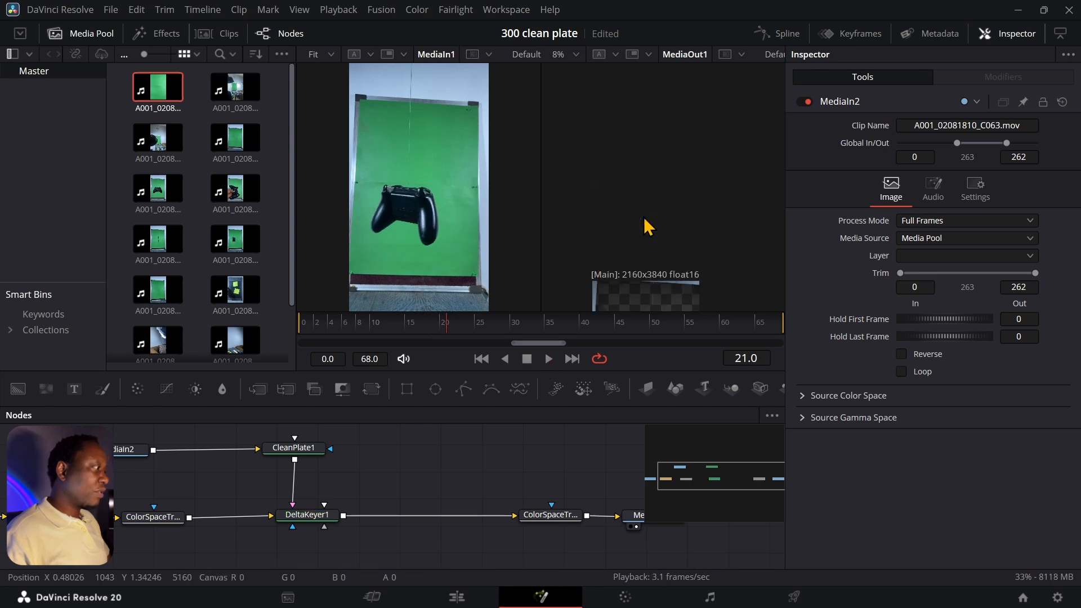
scroll(647, 227, "up", 3)
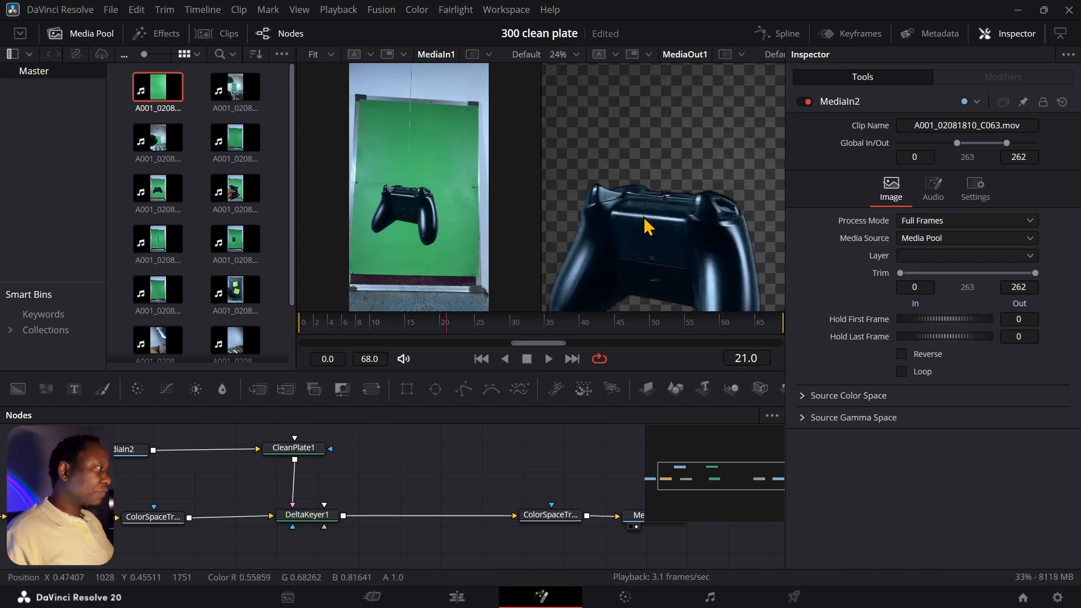
left_click_drag(644, 241, 648, 163)
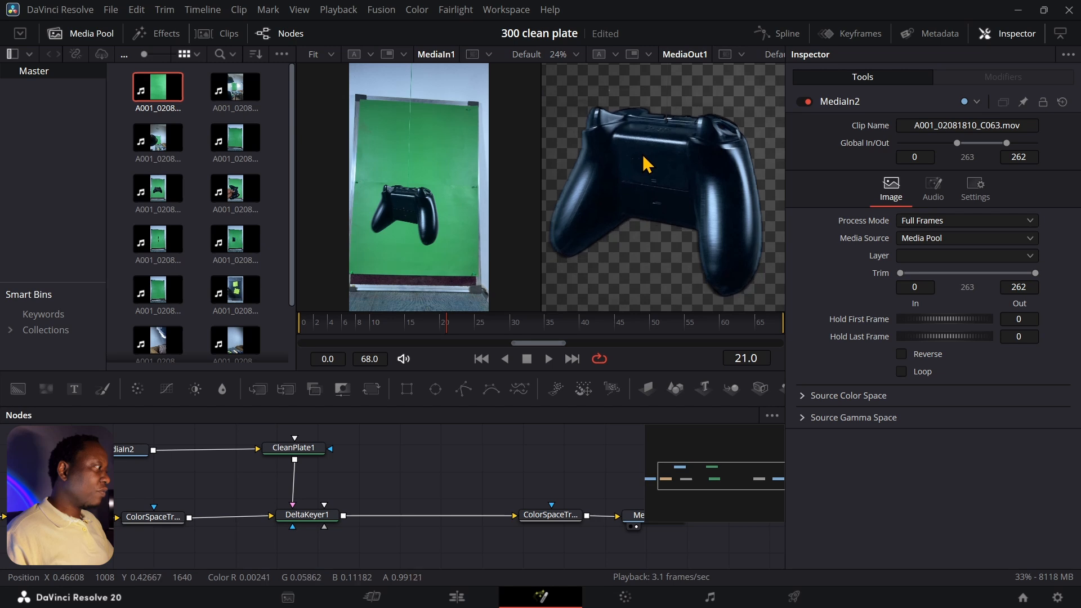
left_click_drag(464, 329, 495, 328)
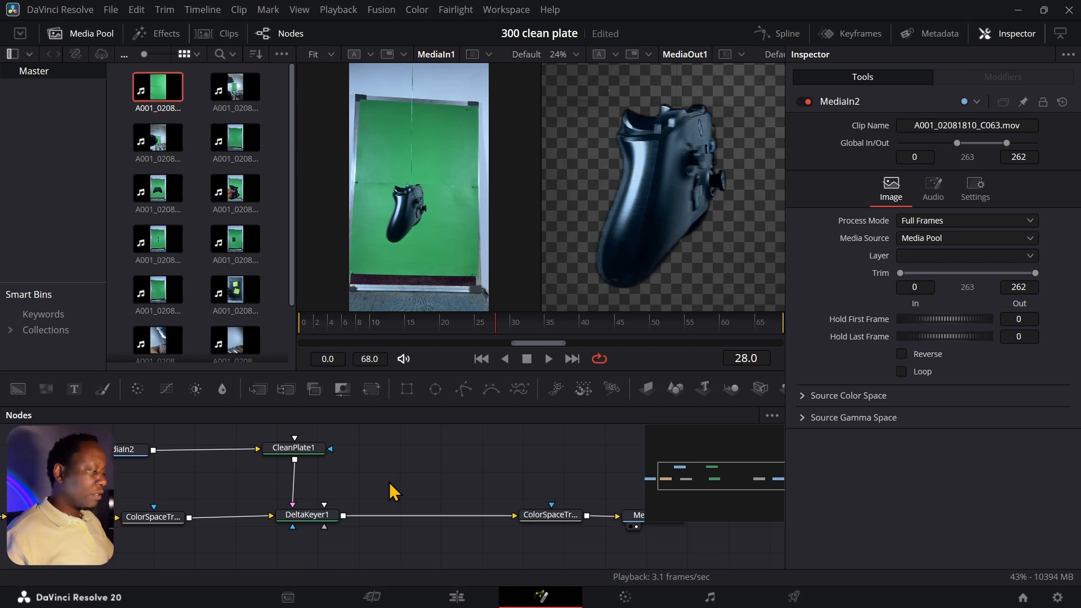
- Add a Matte Control node from the tool search and place it in the node graph
key("shift+space")
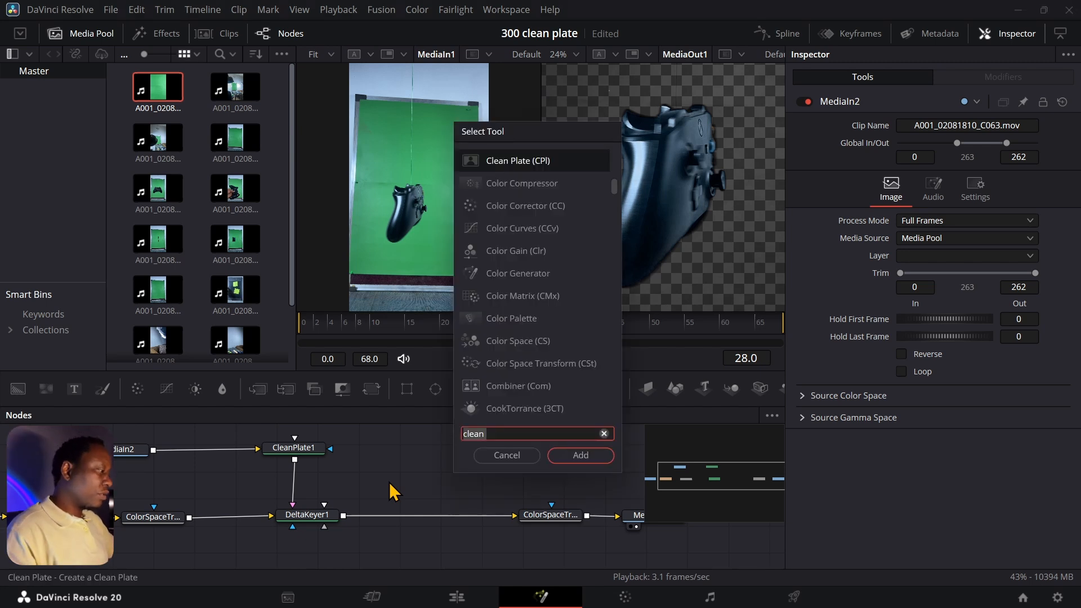
type("matte")
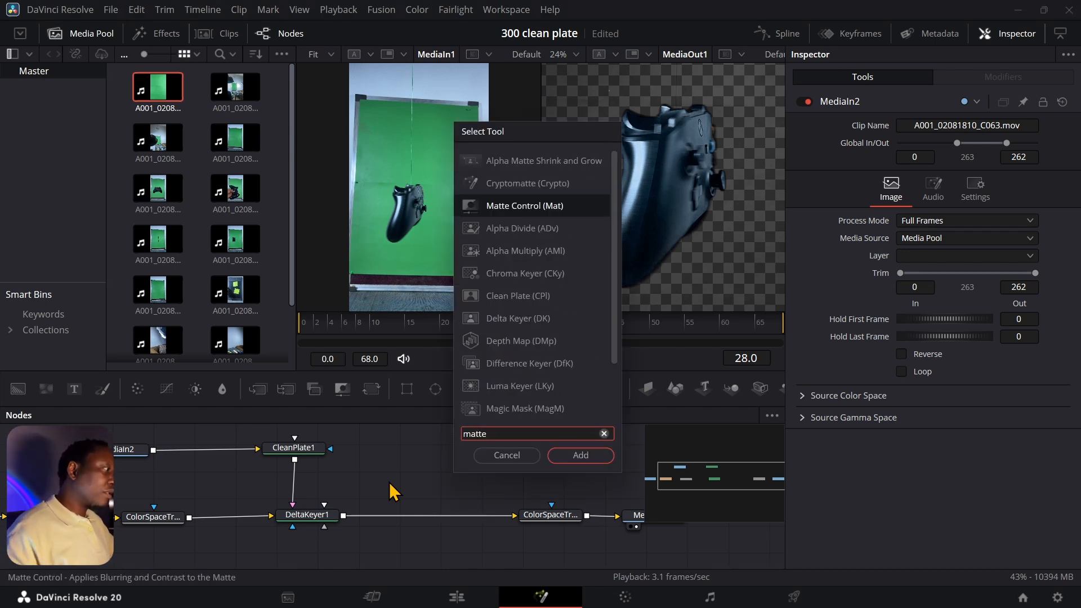
left_click(580, 455)
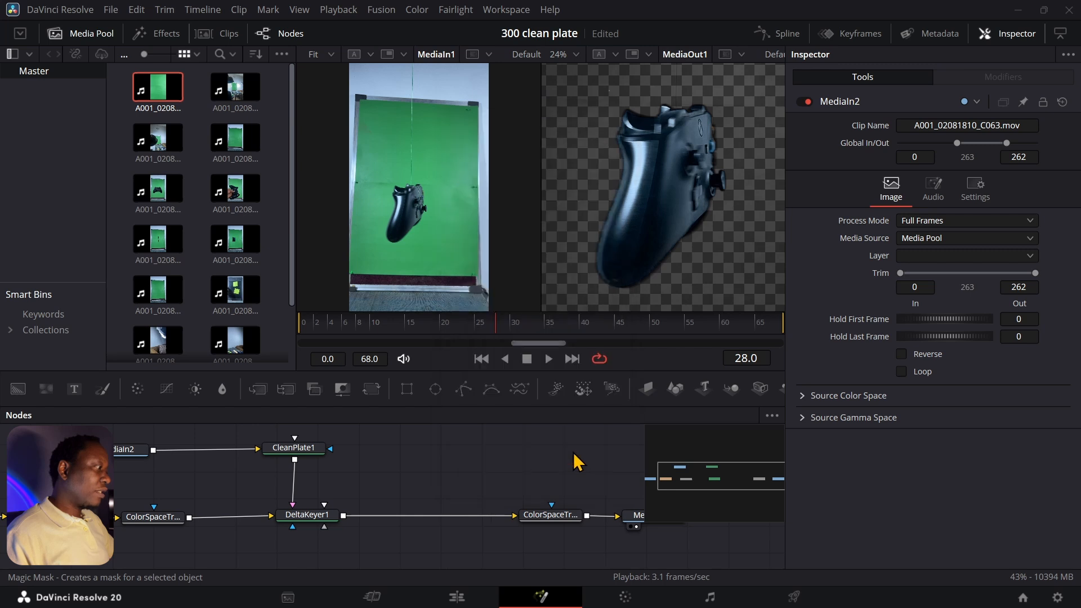
left_click_drag(388, 485, 429, 495)
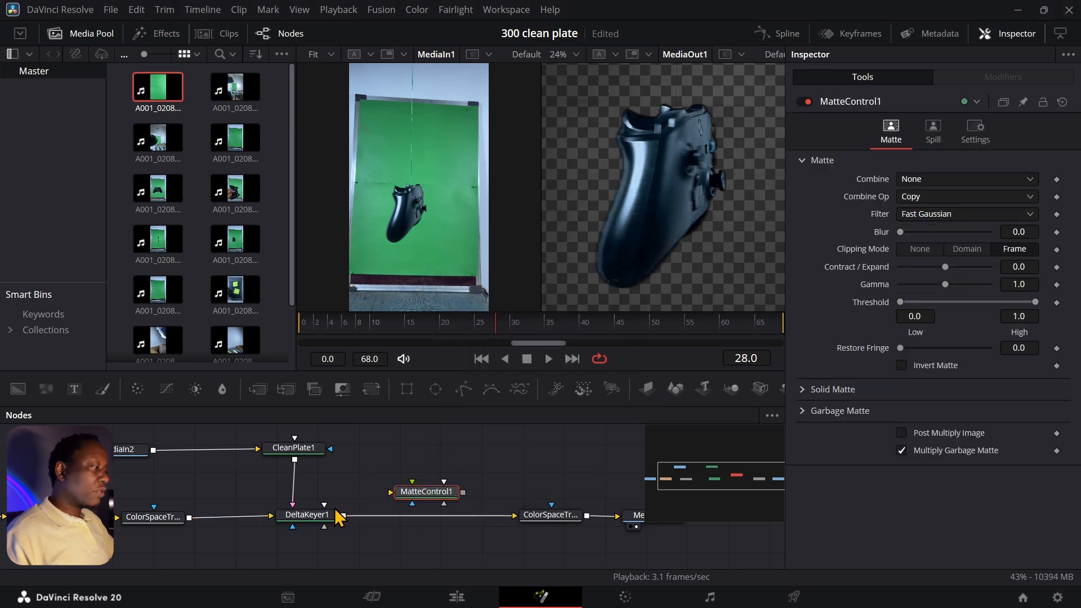
- Wire DeltaKeyer1 through MatteControl1 into the color space transform, then go to frame 34
left_click_drag(343, 515, 392, 499)
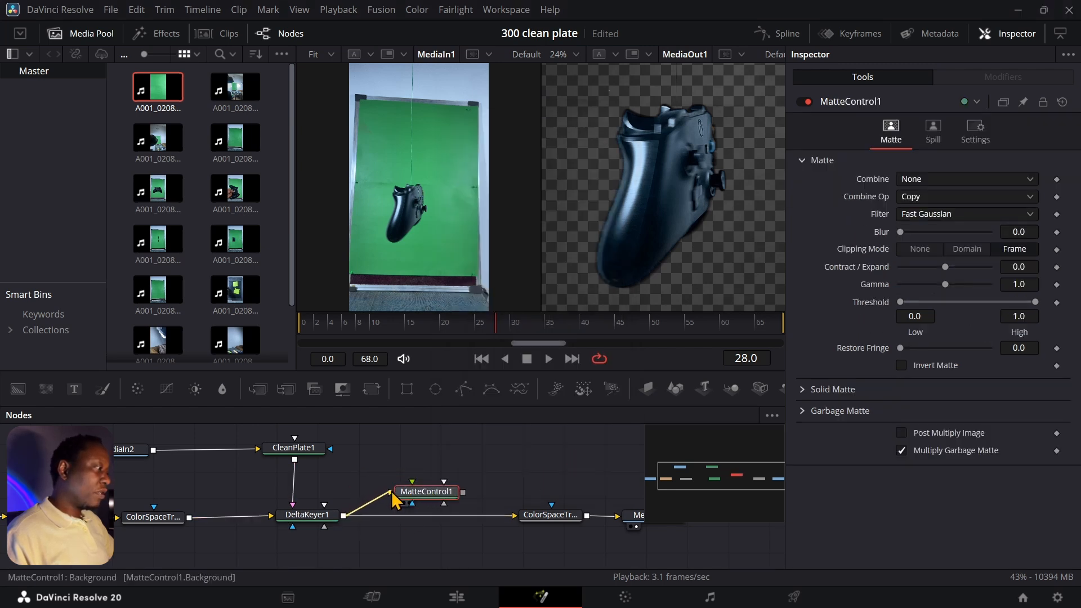
left_click_drag(463, 492, 515, 519)
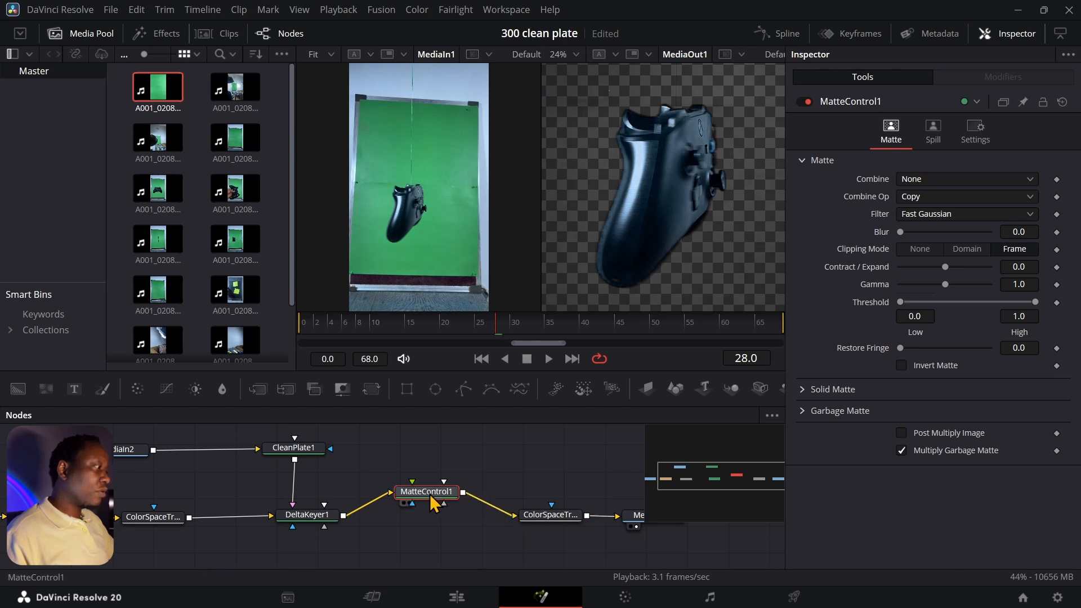
left_click_drag(436, 496, 436, 503)
left_click_drag(495, 332, 541, 334)
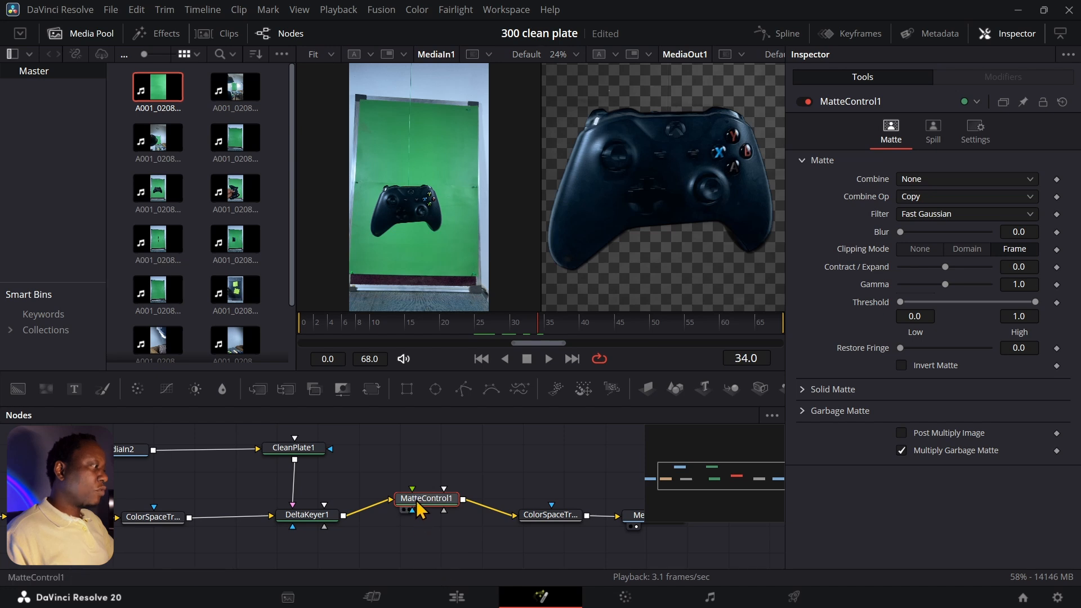
- Set MatteControl1's Spill Suppression to 0.307 and Fringe Size to 3.39
mouse_move(417, 502)
left_mouse_down()
mouse_move(426, 528)
mouse_move(422, 517)
left_mouse_up()
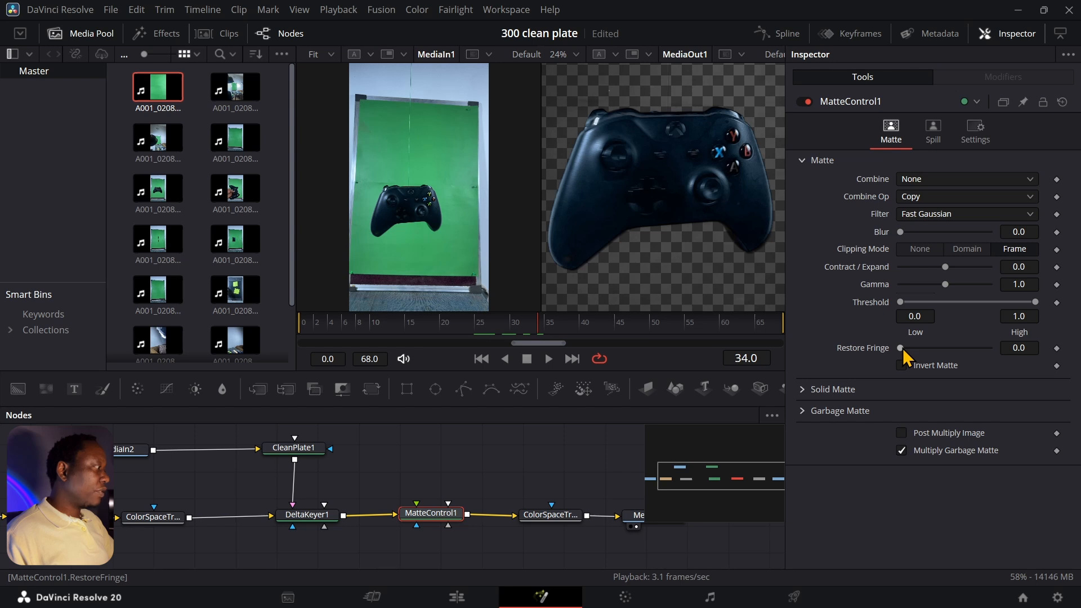
left_click(801, 394)
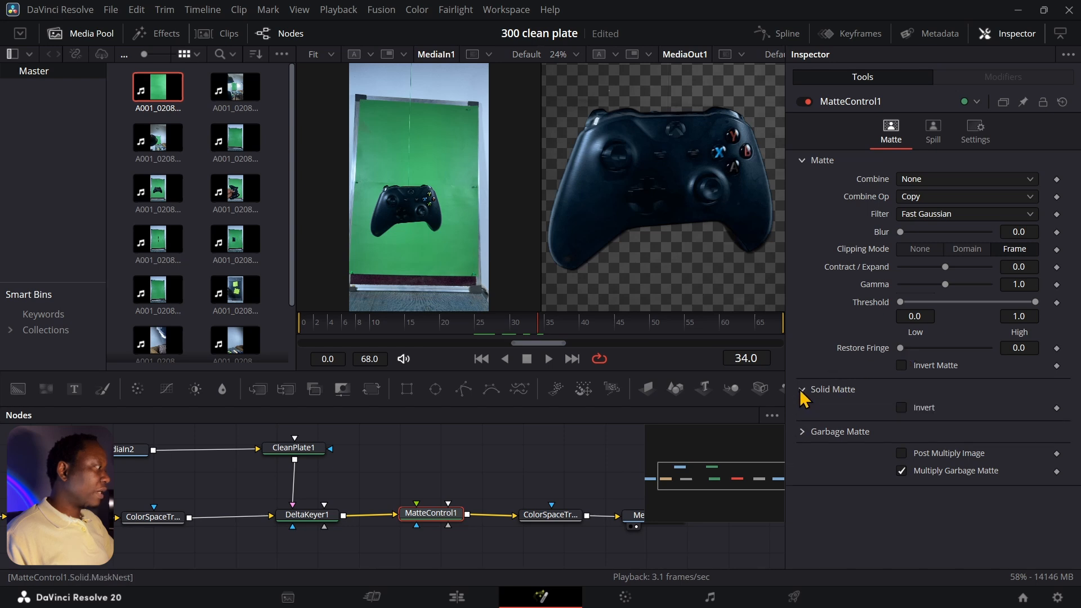
left_click(802, 431)
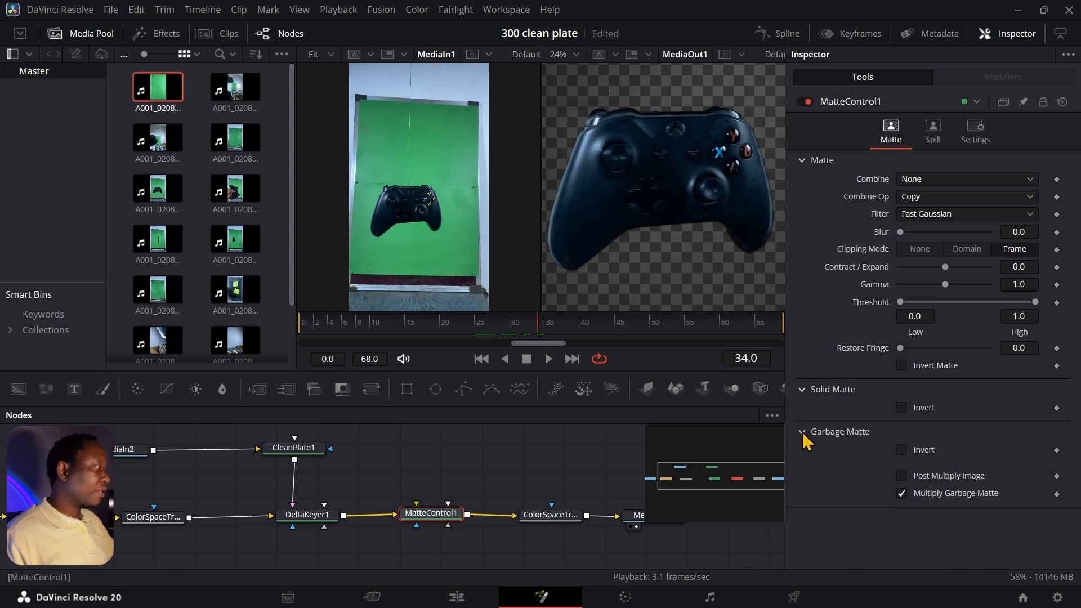
left_click(932, 135)
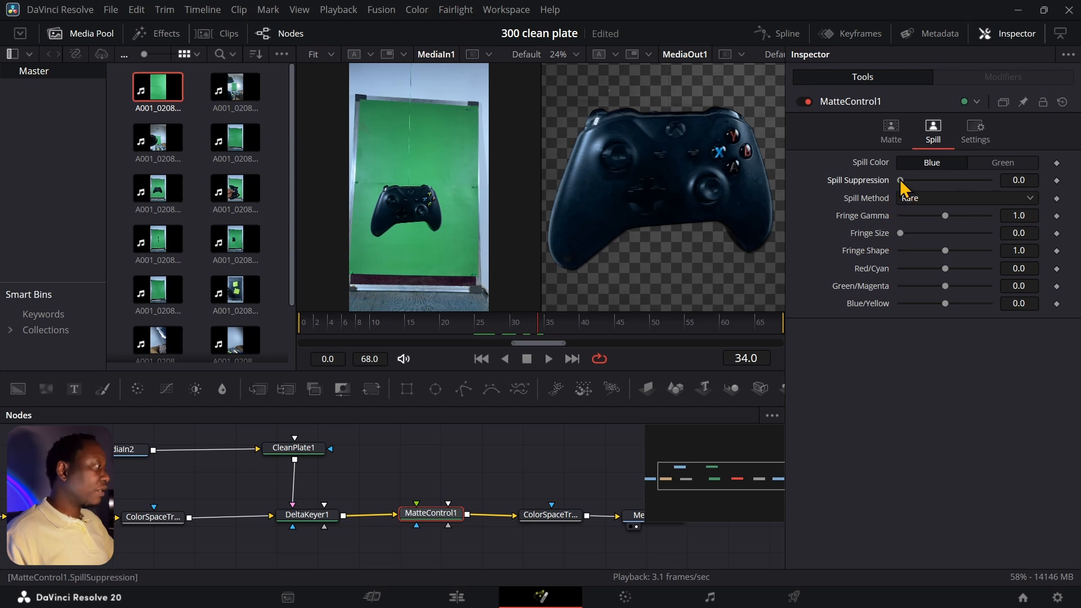
left_click_drag(900, 181, 927, 181)
left_click_drag(900, 233, 934, 239)
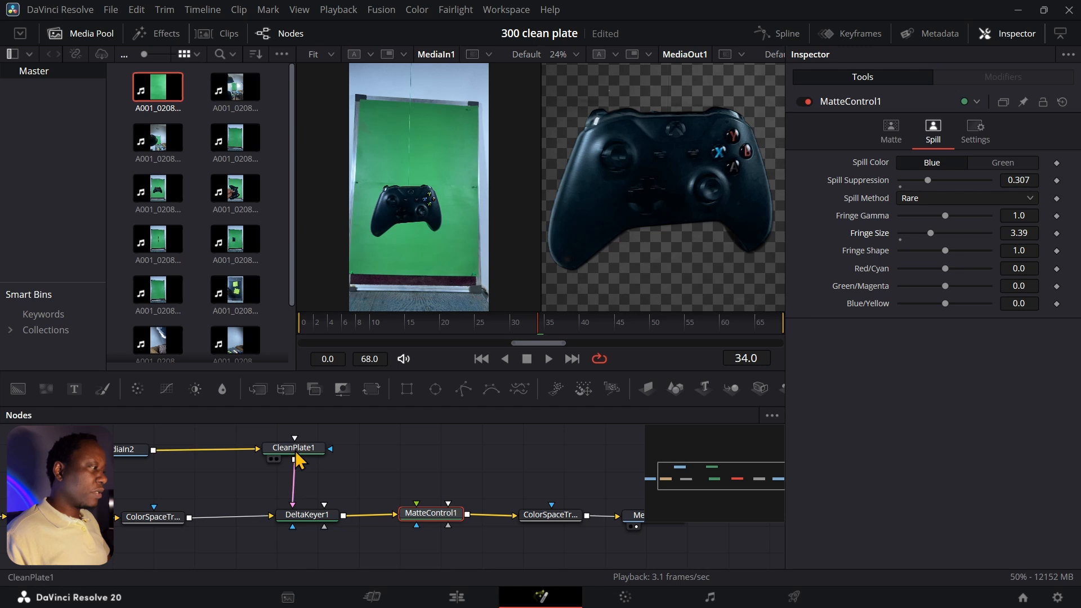
- Test CleanPlate1's Erode and Grow Edges sliders, leaving both at zero
left_click(297, 459)
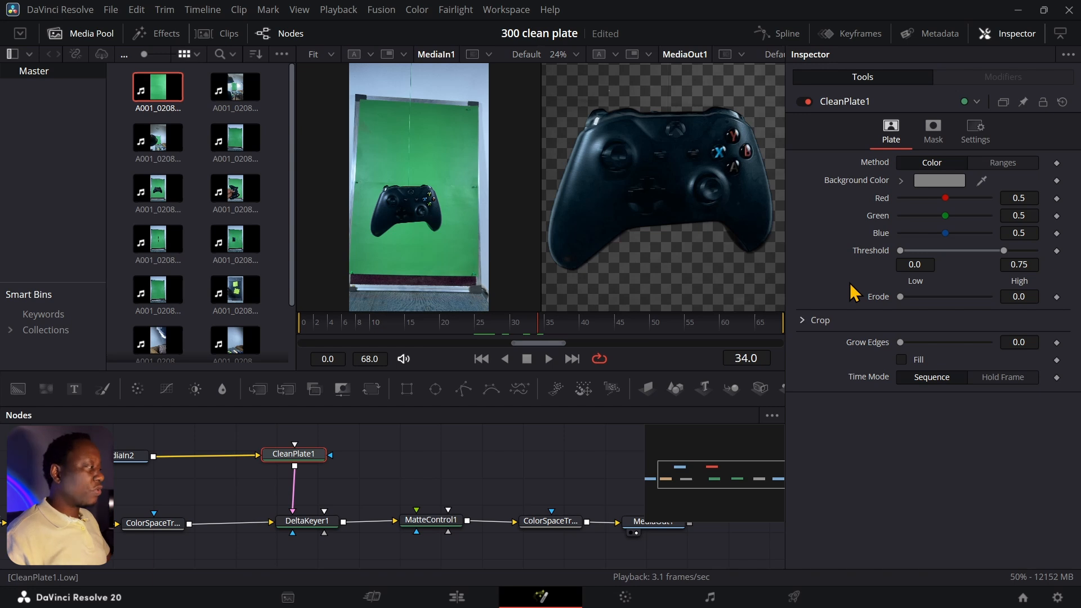
left_click_drag(900, 296, 868, 307)
left_click_drag(901, 343, 855, 345)
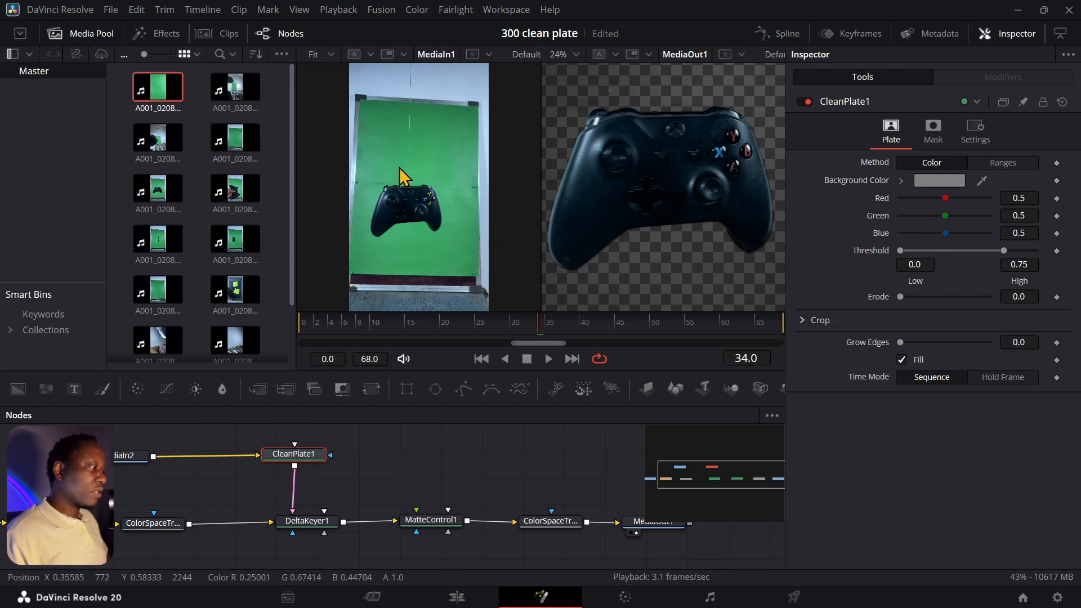
- Bring up DeltaKeyer1's key settings and zoom the viewer out
left_click_drag(155, 92, 366, 171)
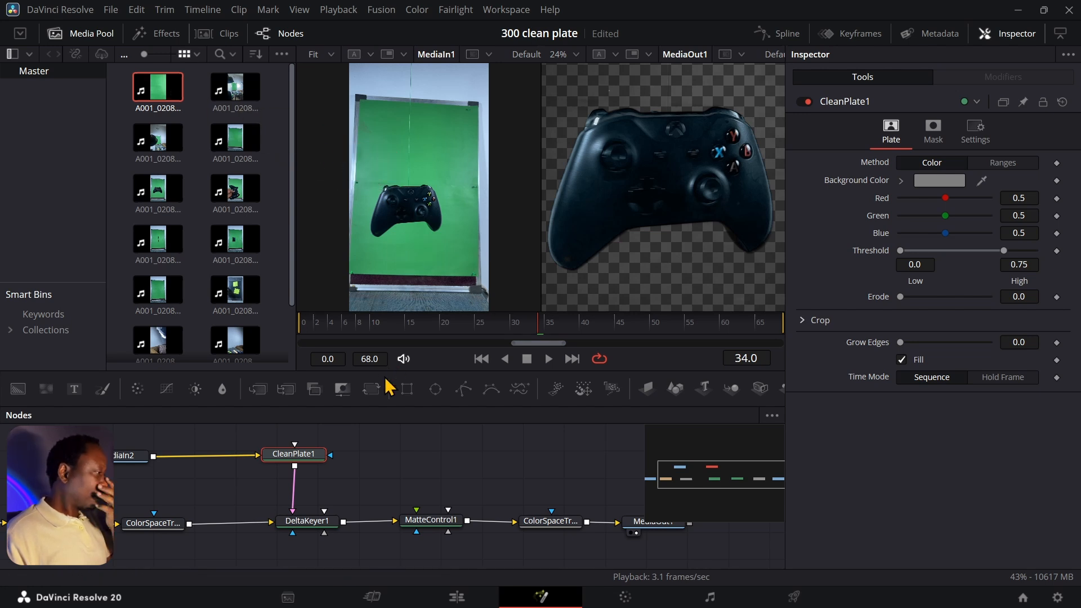
left_click(310, 522)
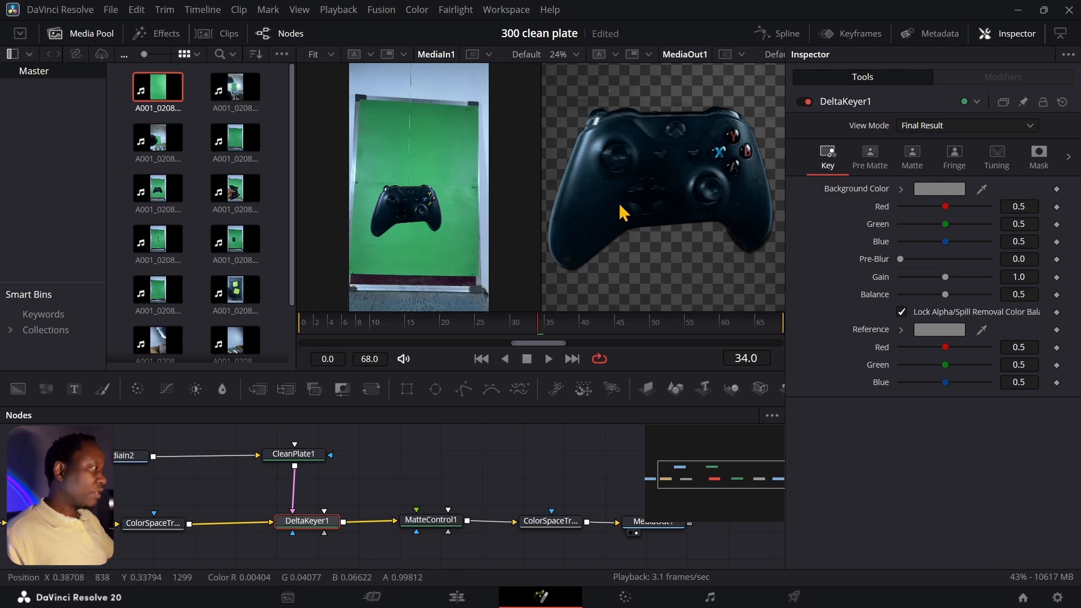
scroll(623, 212, "down", 1)
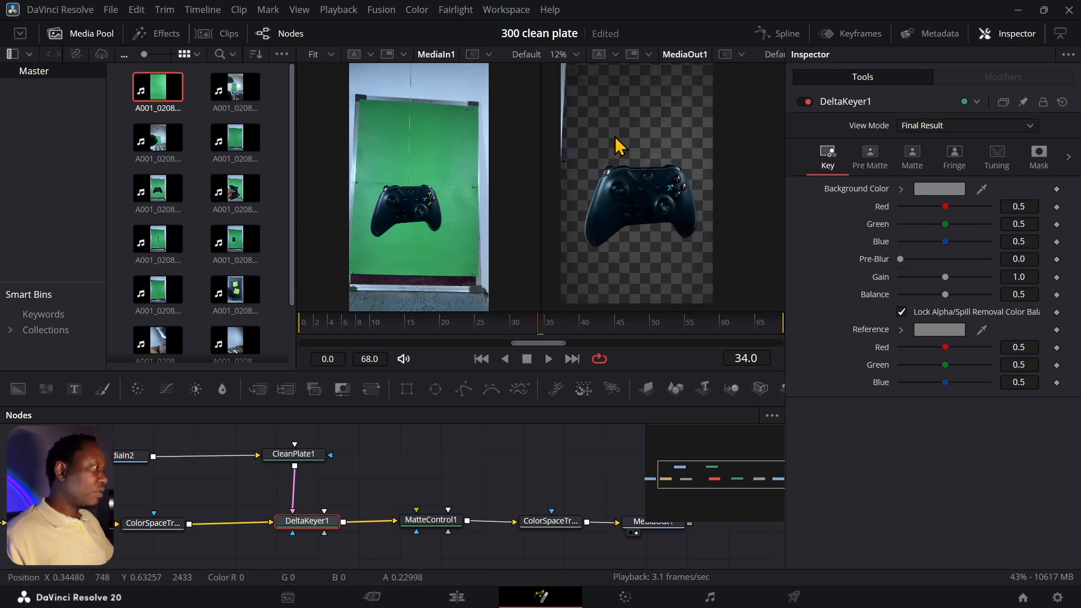
- Connect a Rectangle1 garbage matte to DeltaKeyer1 and move its center to X 0.035315, Y 0.758350
left_click_drag(619, 146, 631, 183)
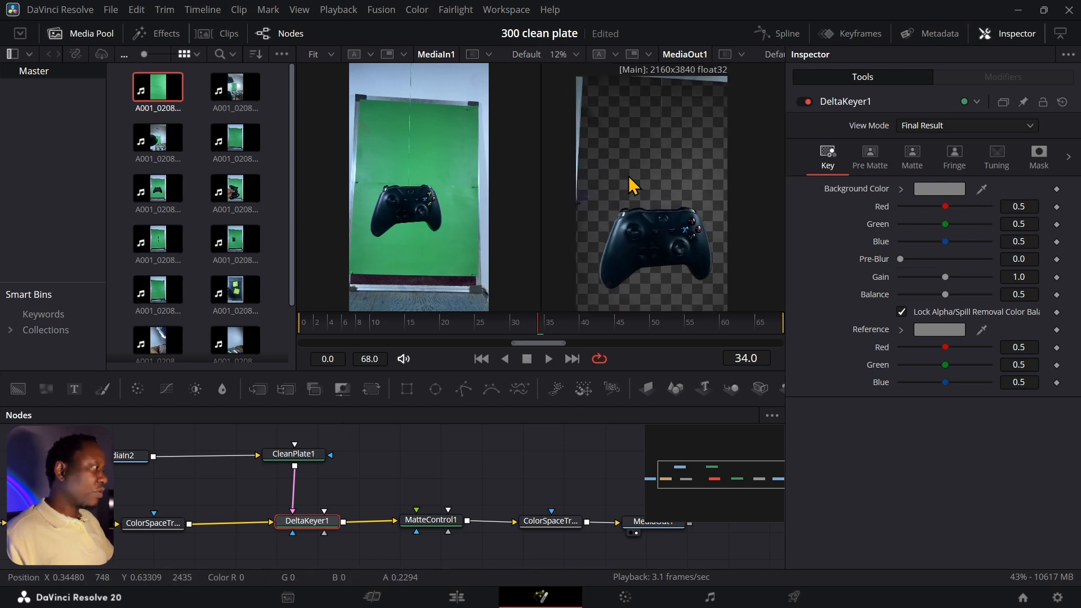
left_click(406, 388)
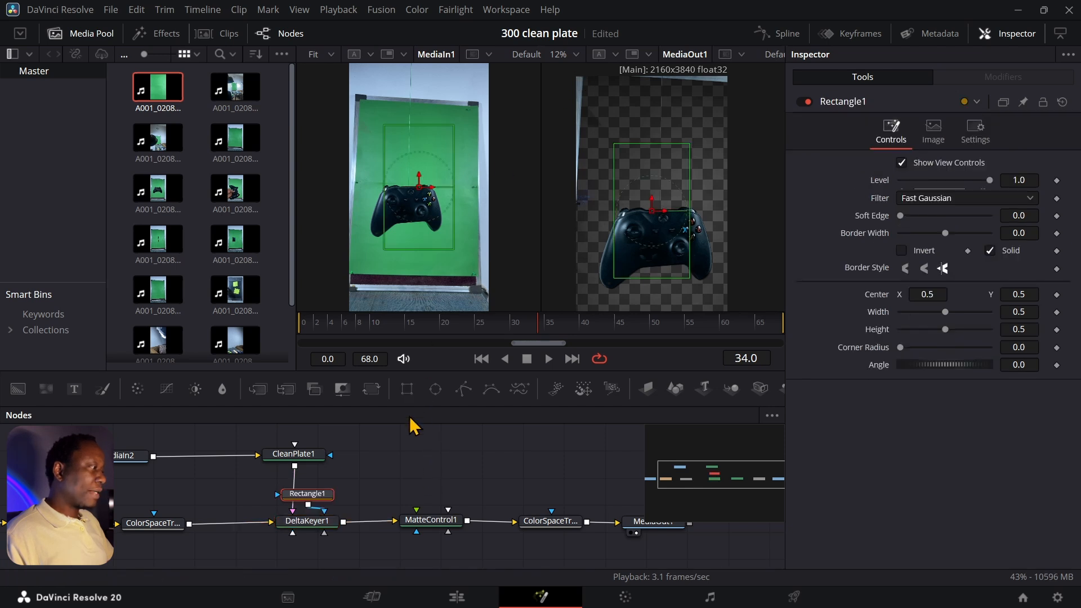
left_click_drag(335, 493, 402, 479)
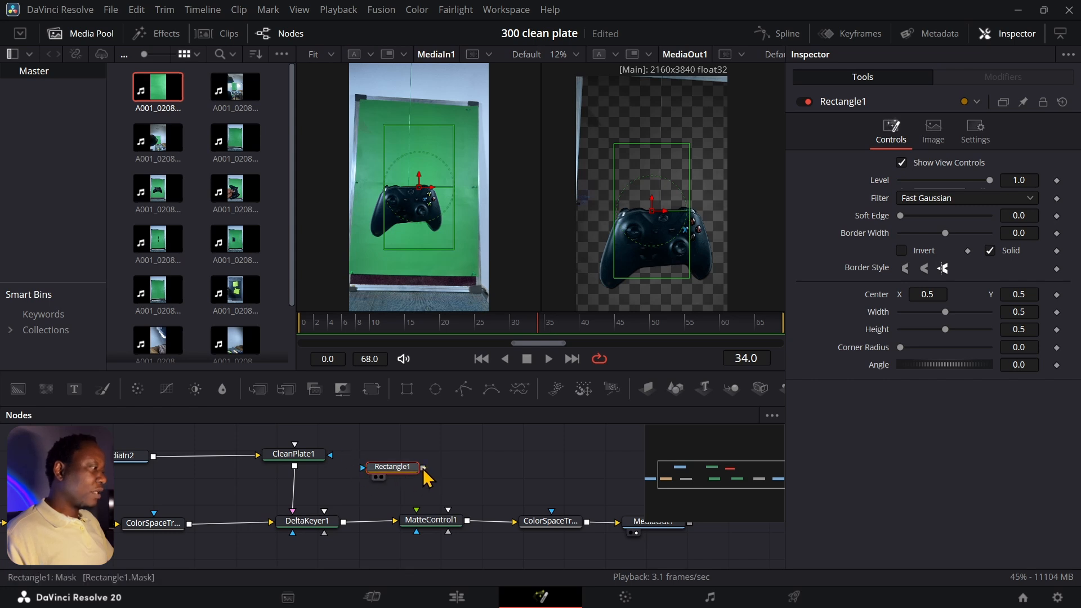
left_click_drag(423, 469, 349, 562)
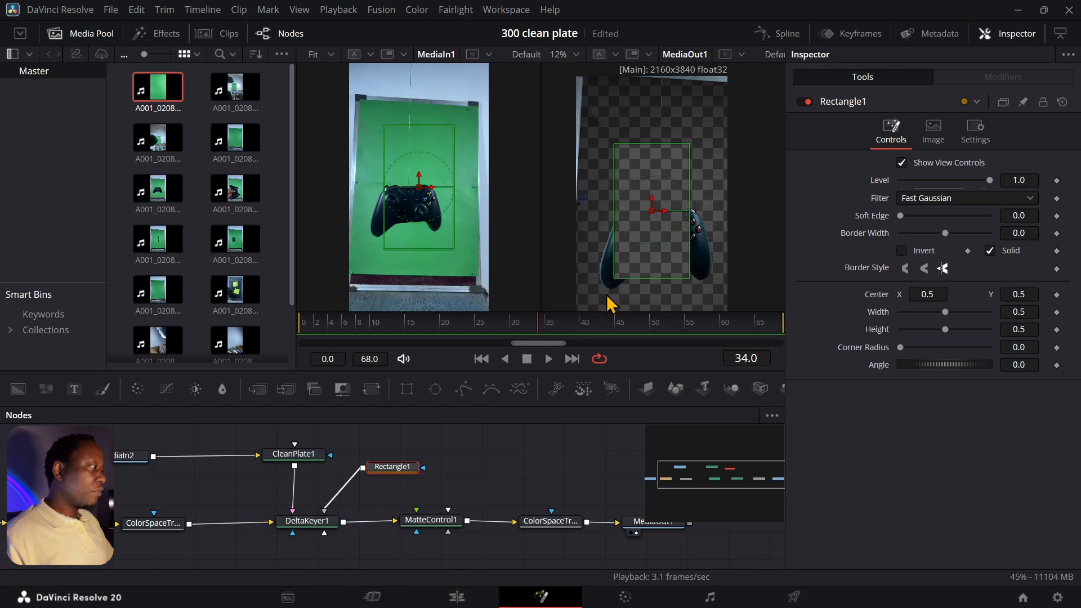
left_click_drag(651, 213, 591, 139)
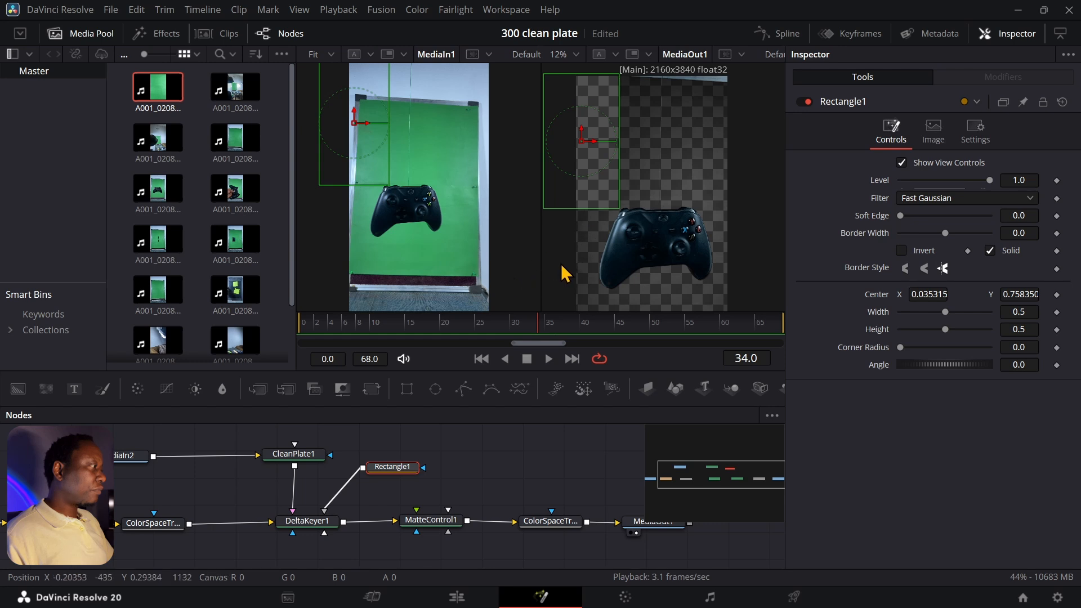
left_click(434, 520)
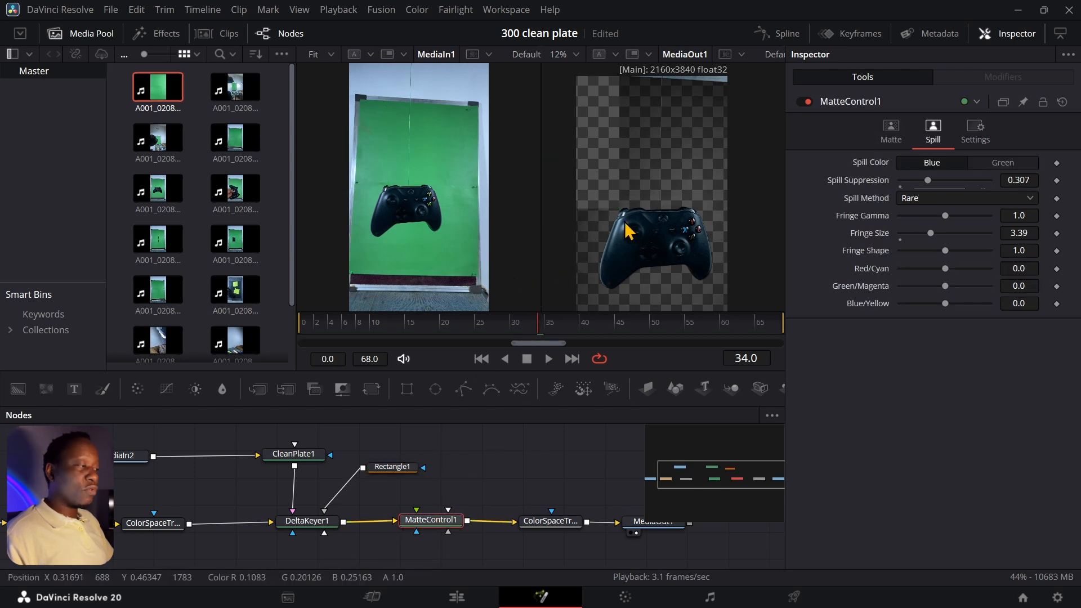
- Pick DeltaKeyer1's Background Color from the green screen with the eyedropper, then reselect MatteControl1
left_click(301, 524)
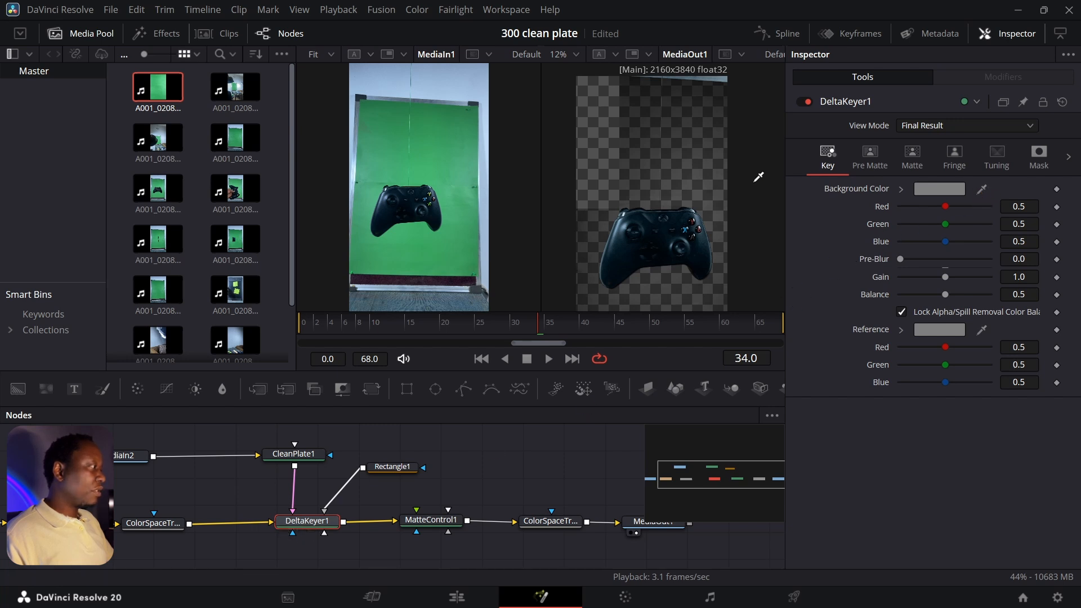
left_click_drag(758, 178, 716, 197)
left_click_drag(721, 226, 668, 287)
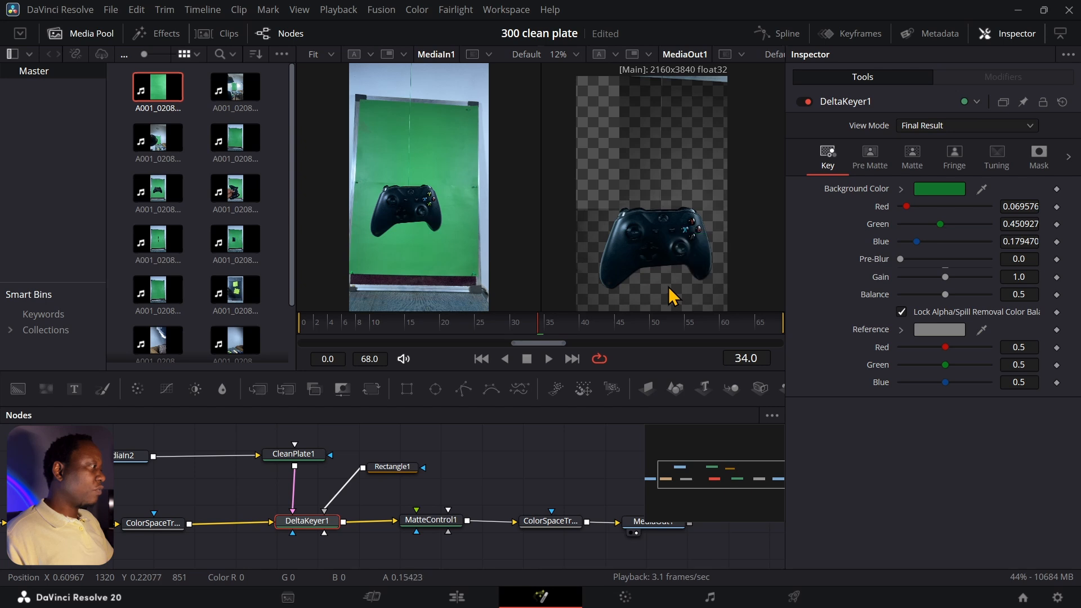
left_click(433, 521)
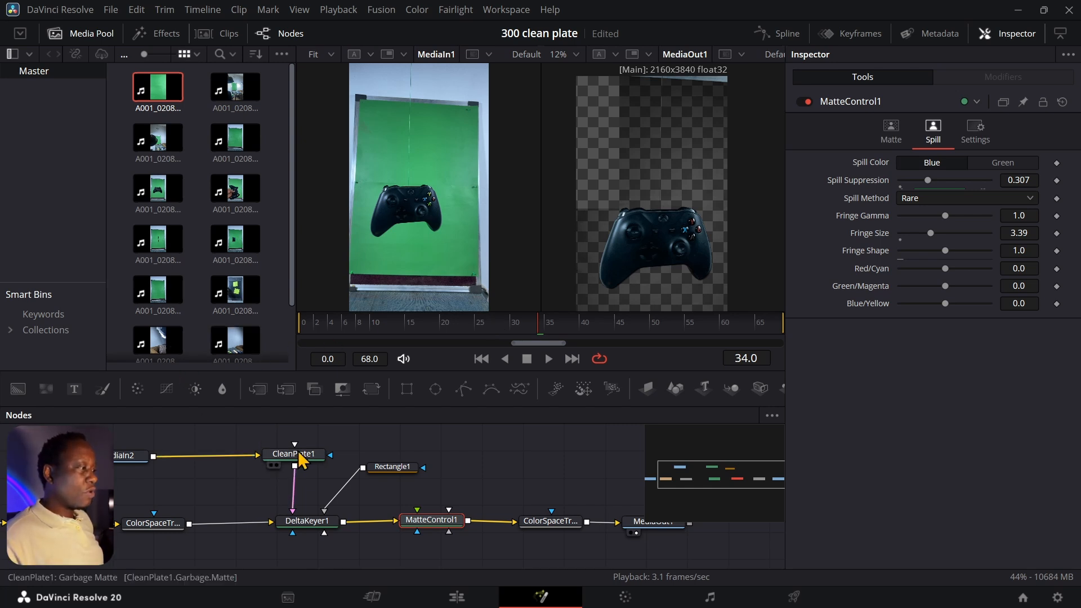
- Expand the Garbage Matte options on CleanPlate1's Mask tab
left_click(298, 454)
left_click(932, 130)
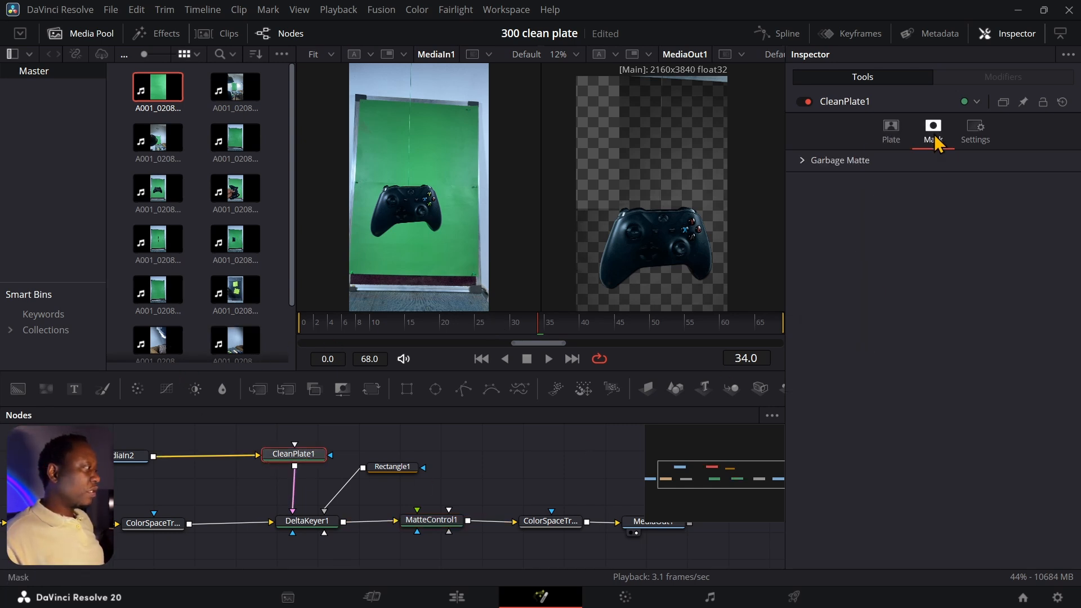
left_click(802, 160)
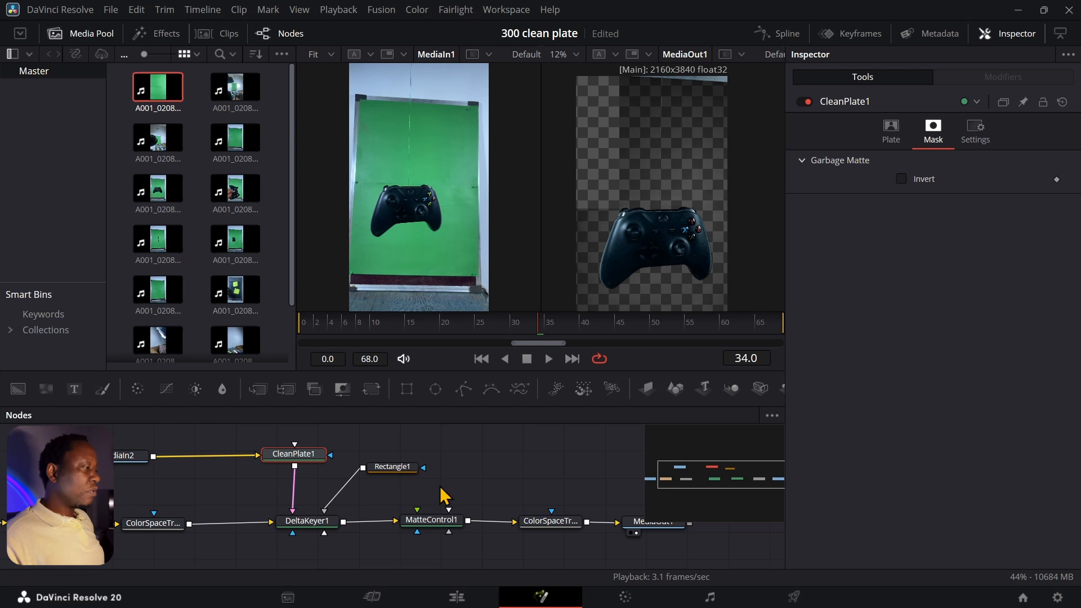
- Show DeltaKeyer1's Matte and Fringe tabs: Spill Method None, Suppression 1.0, Fringe Size 0.0
left_click(315, 520)
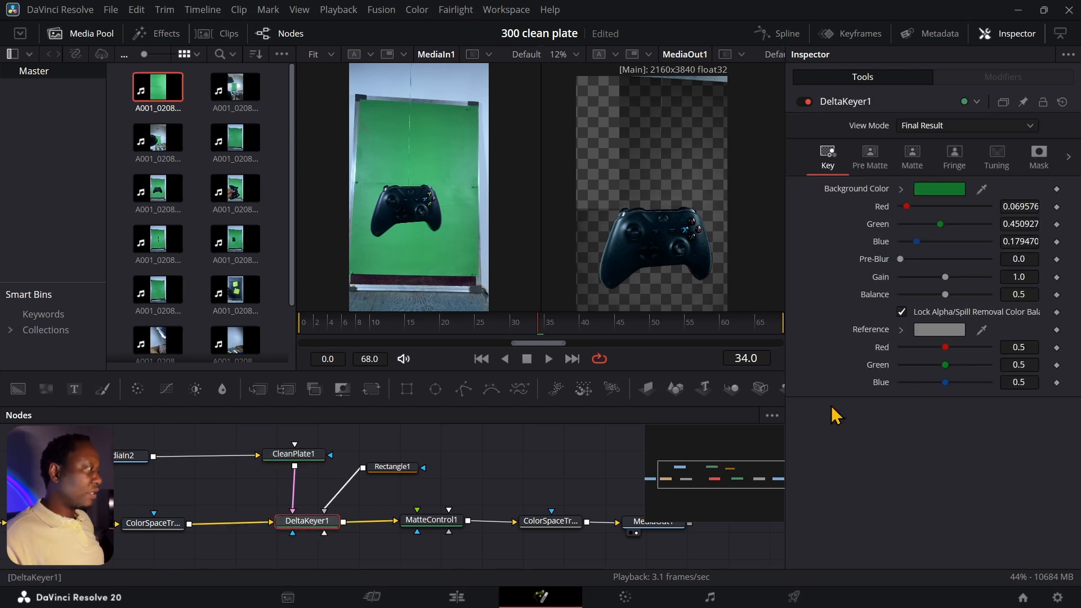
left_click(921, 164)
left_click(955, 162)
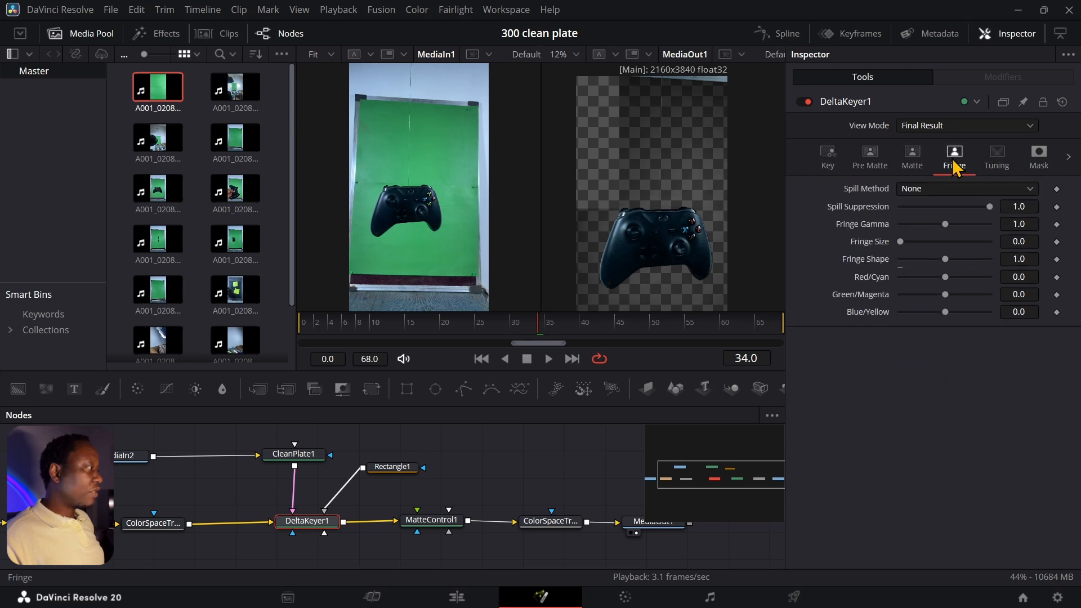